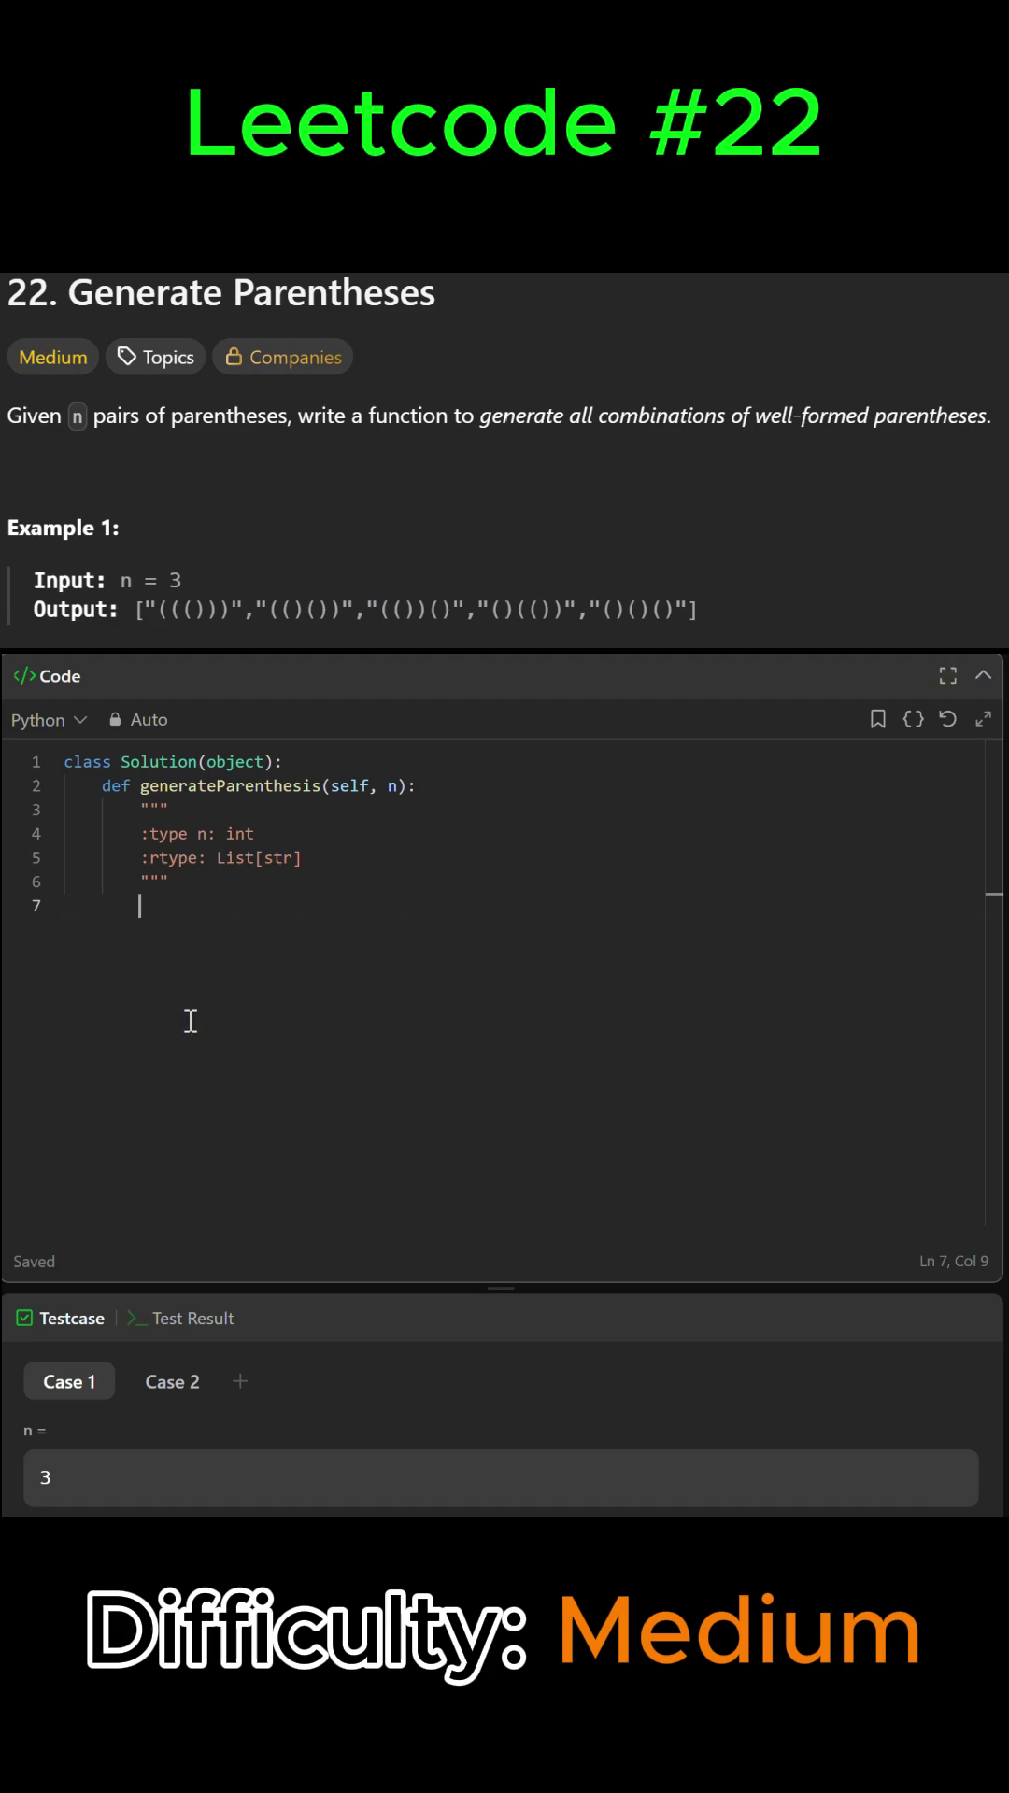
- Delete the docstring under the generateParenthesis signature so the method body is empty
click(66, 1478)
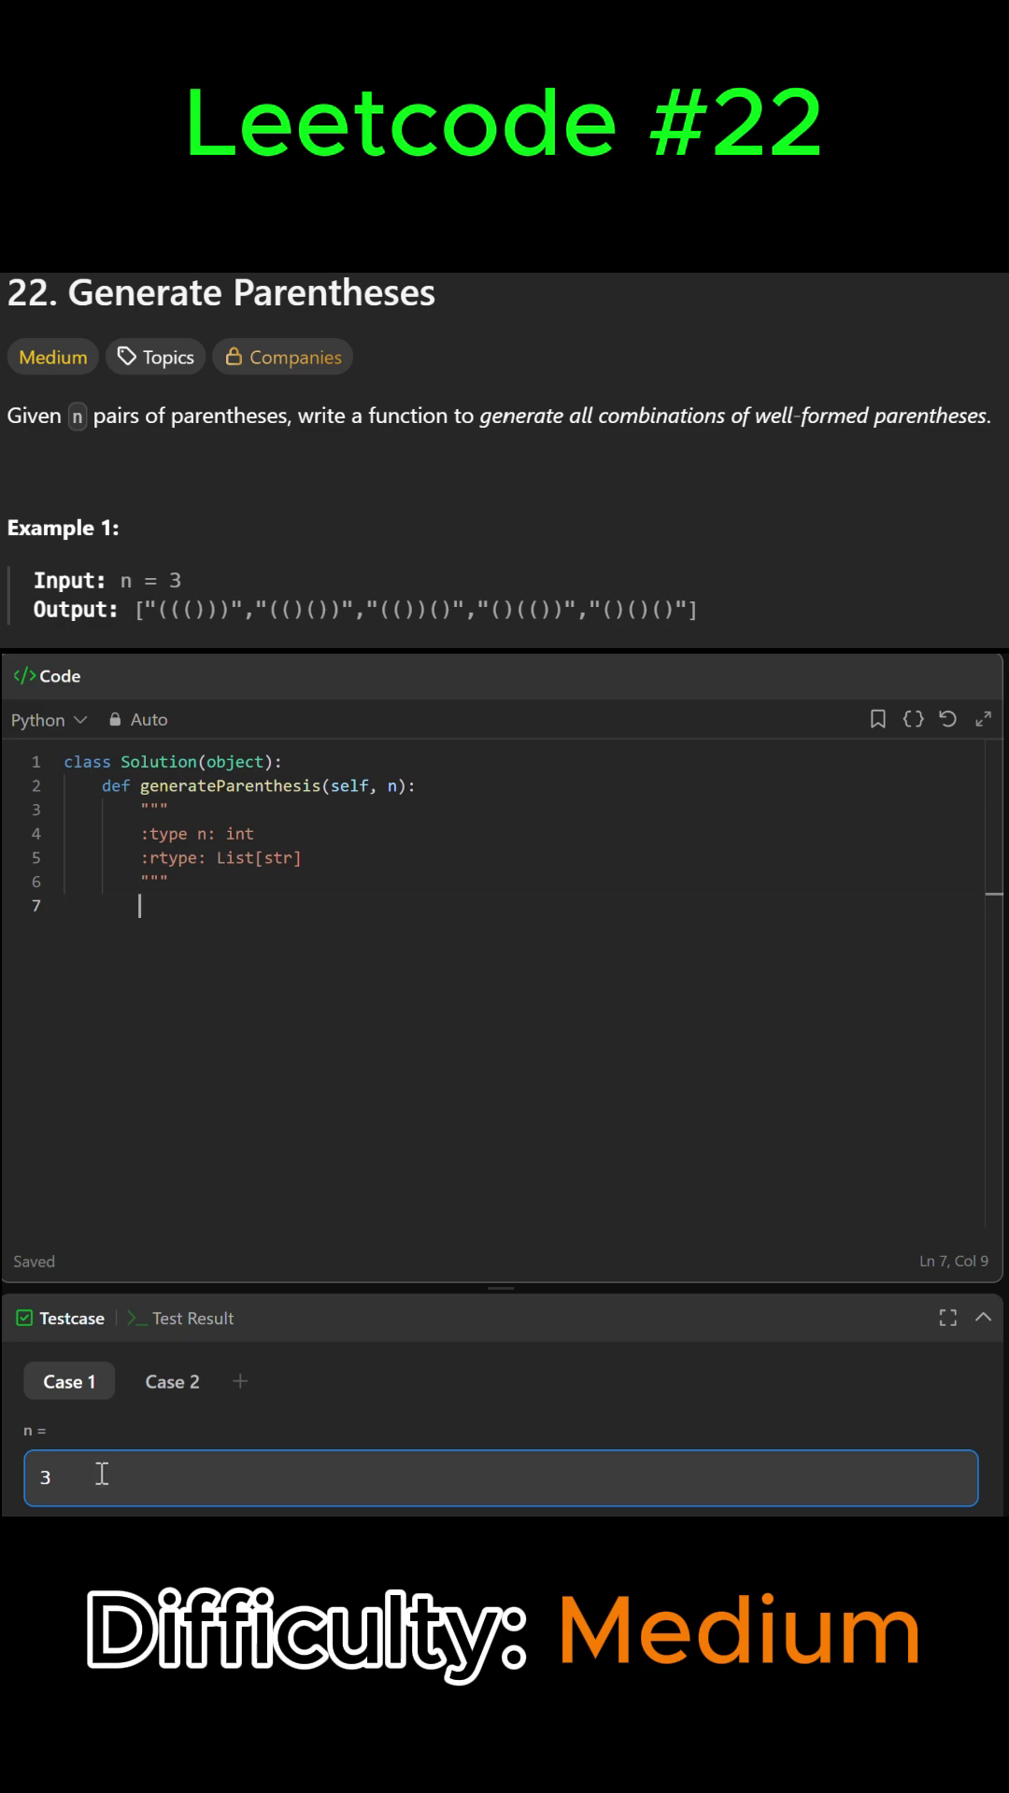
click(159, 1453)
click(68, 1458)
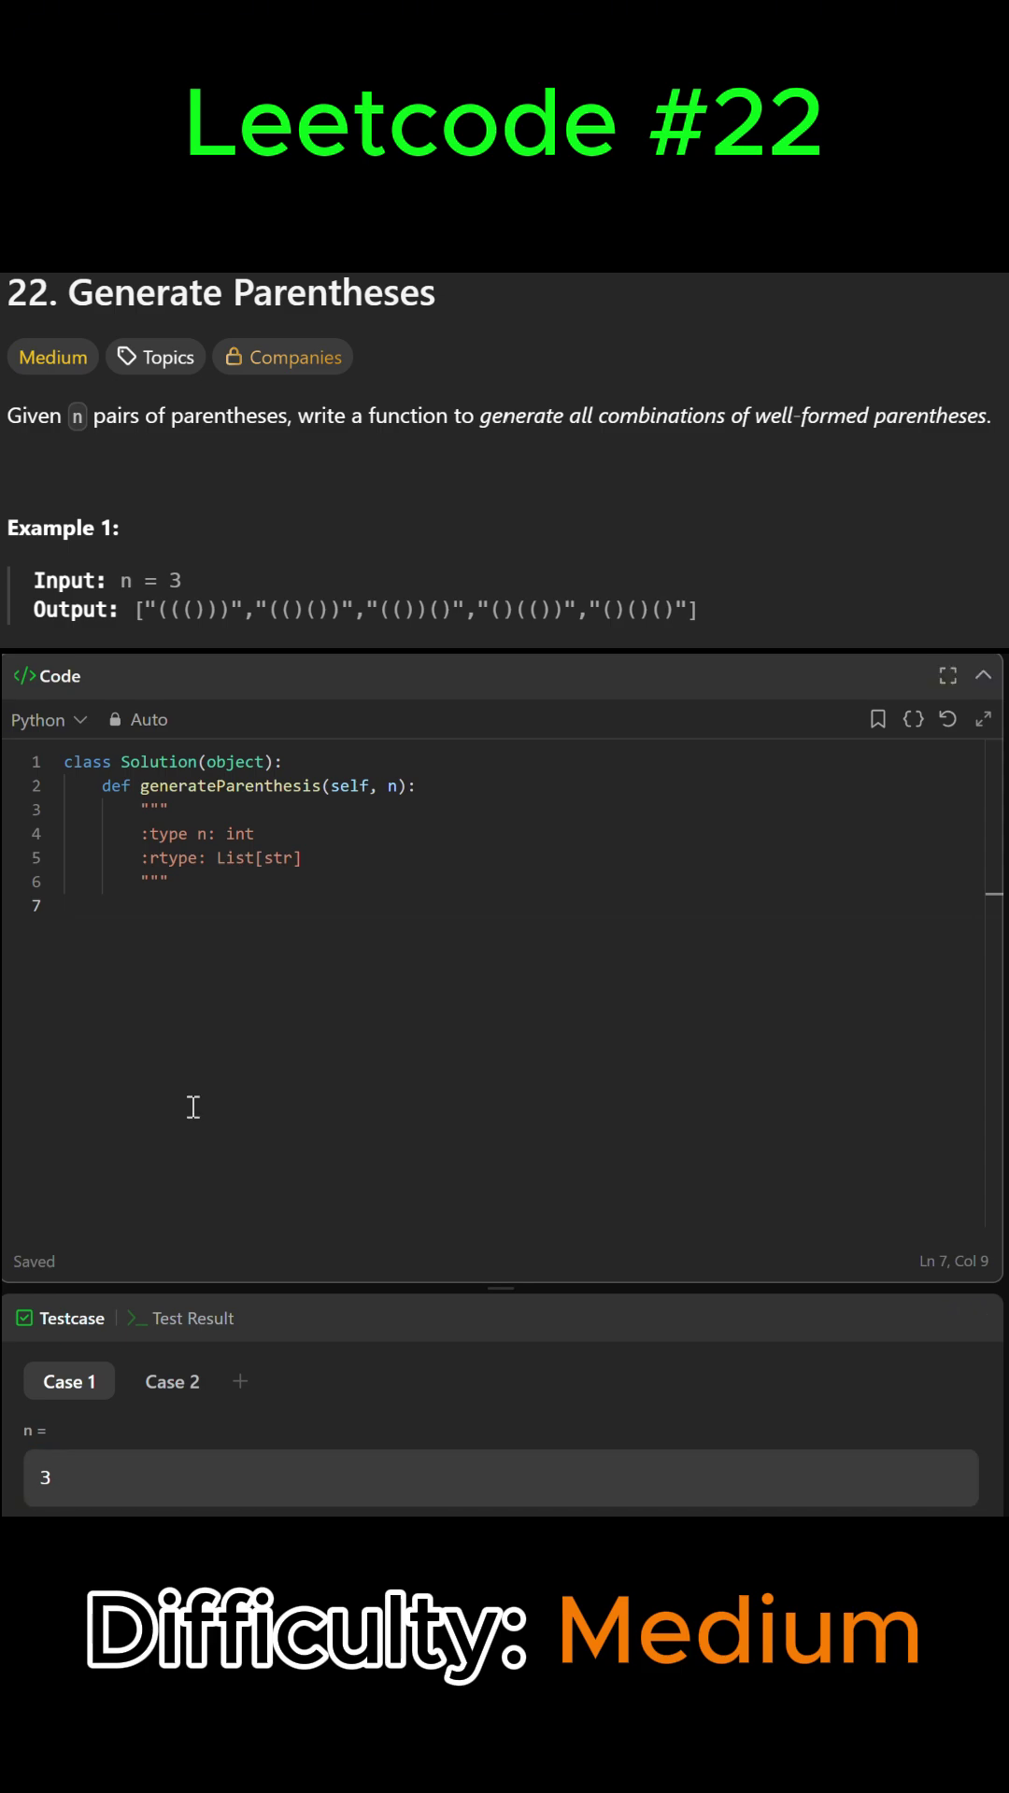
mouse_move(219, 901)
mouse_down()
mouse_move(135, 793)
mouse_move(136, 819)
mouse_up()
key(BackSpace)
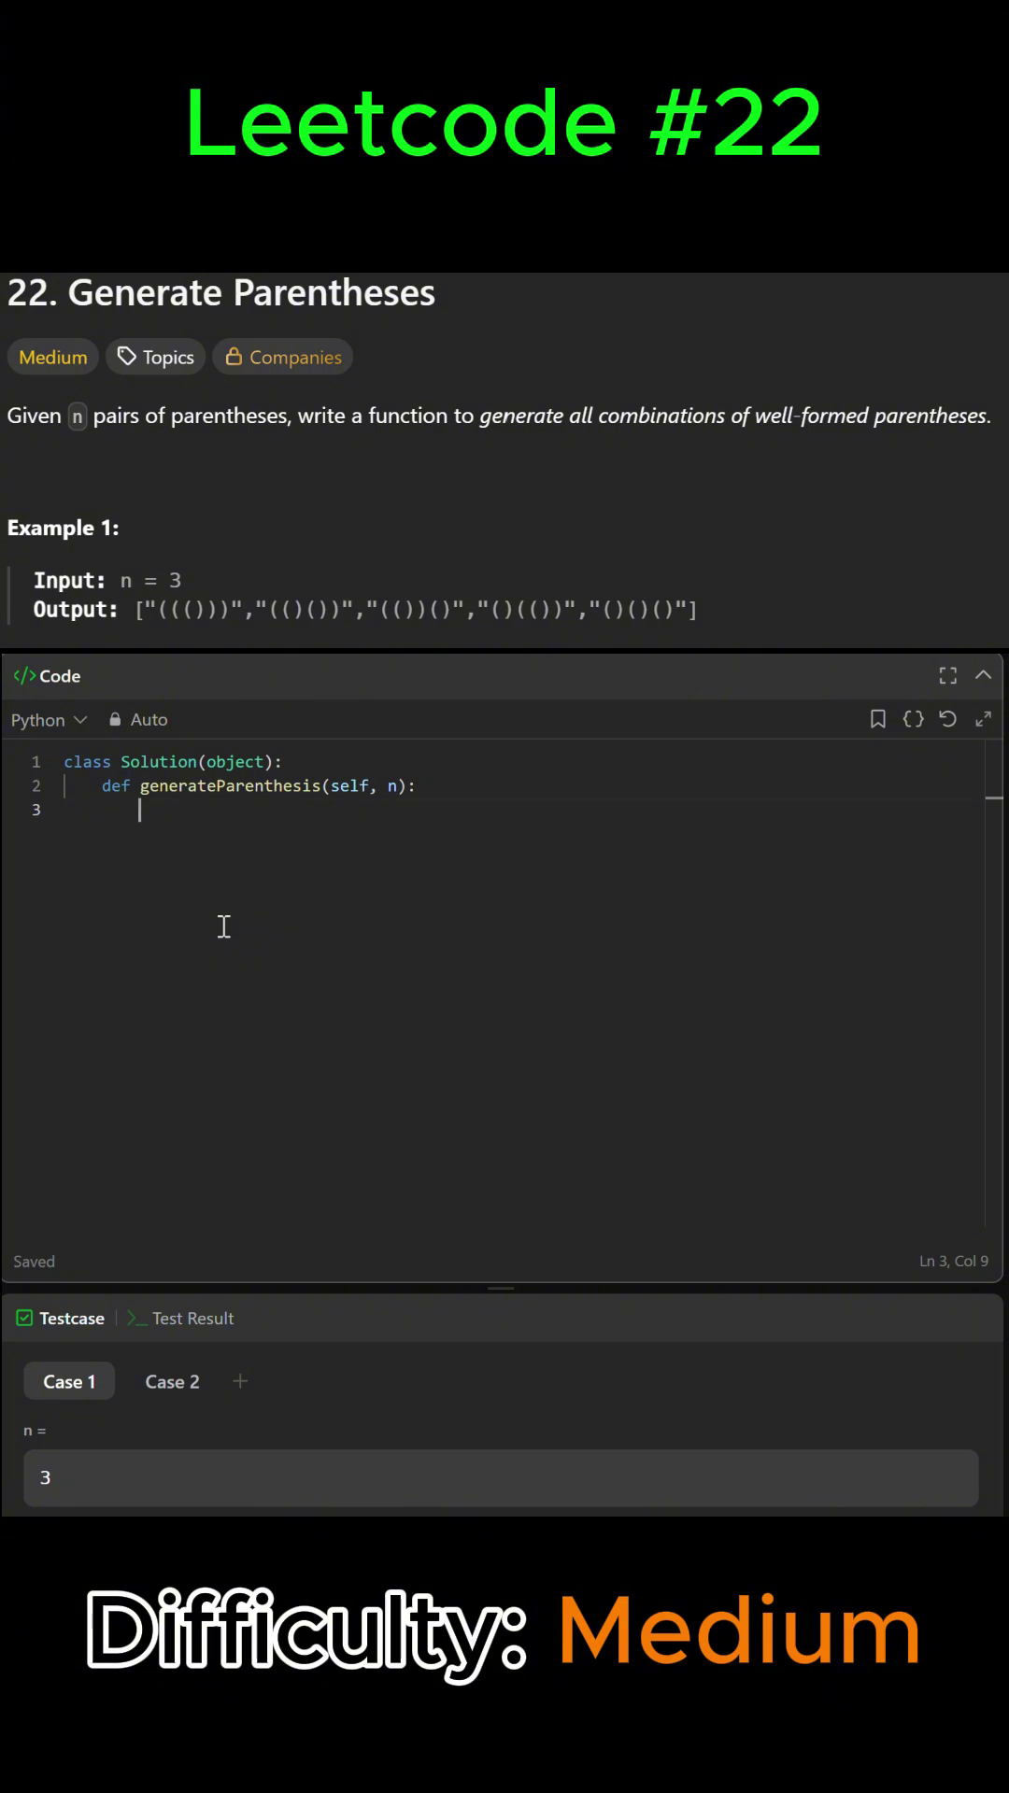
text(res = )
text([])
- Write res = [] and, after a blank line, a nested def backtrack(s, left, right): signature
key(Return)
key(Return)
text(def )
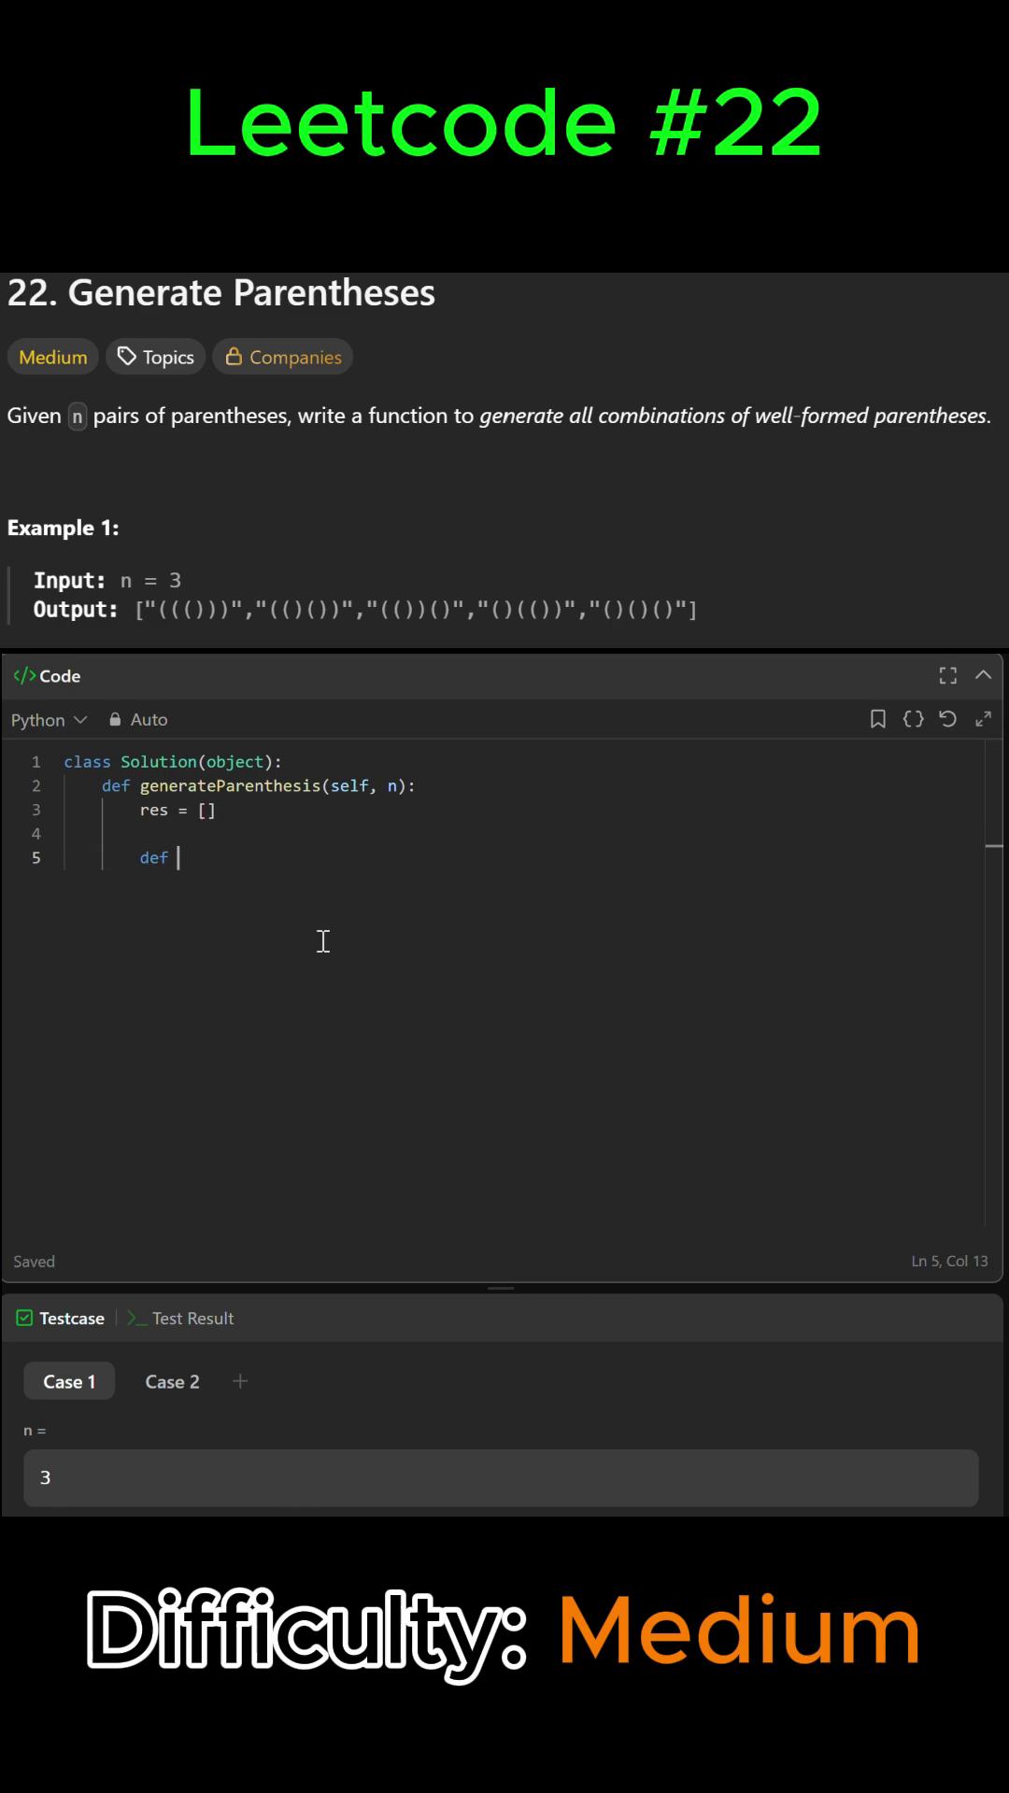
text(backtrack()
text(s,)
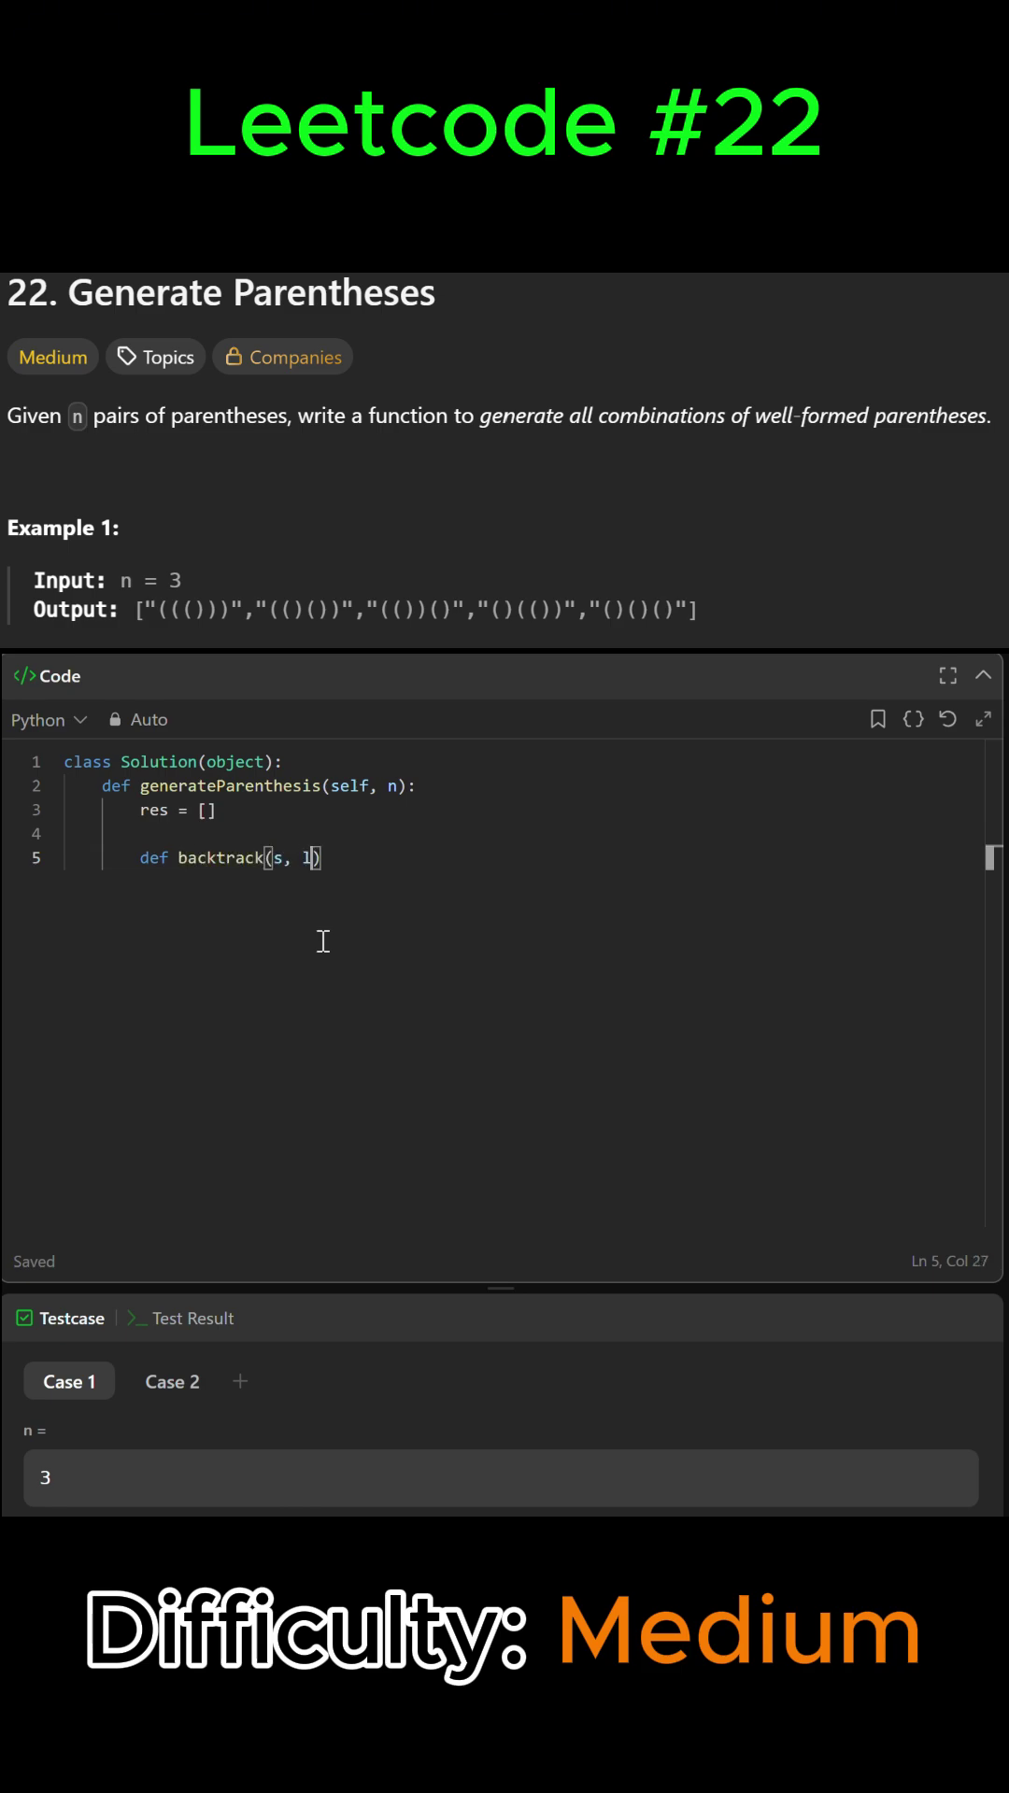
text( left, right)
text():)
key(Return)
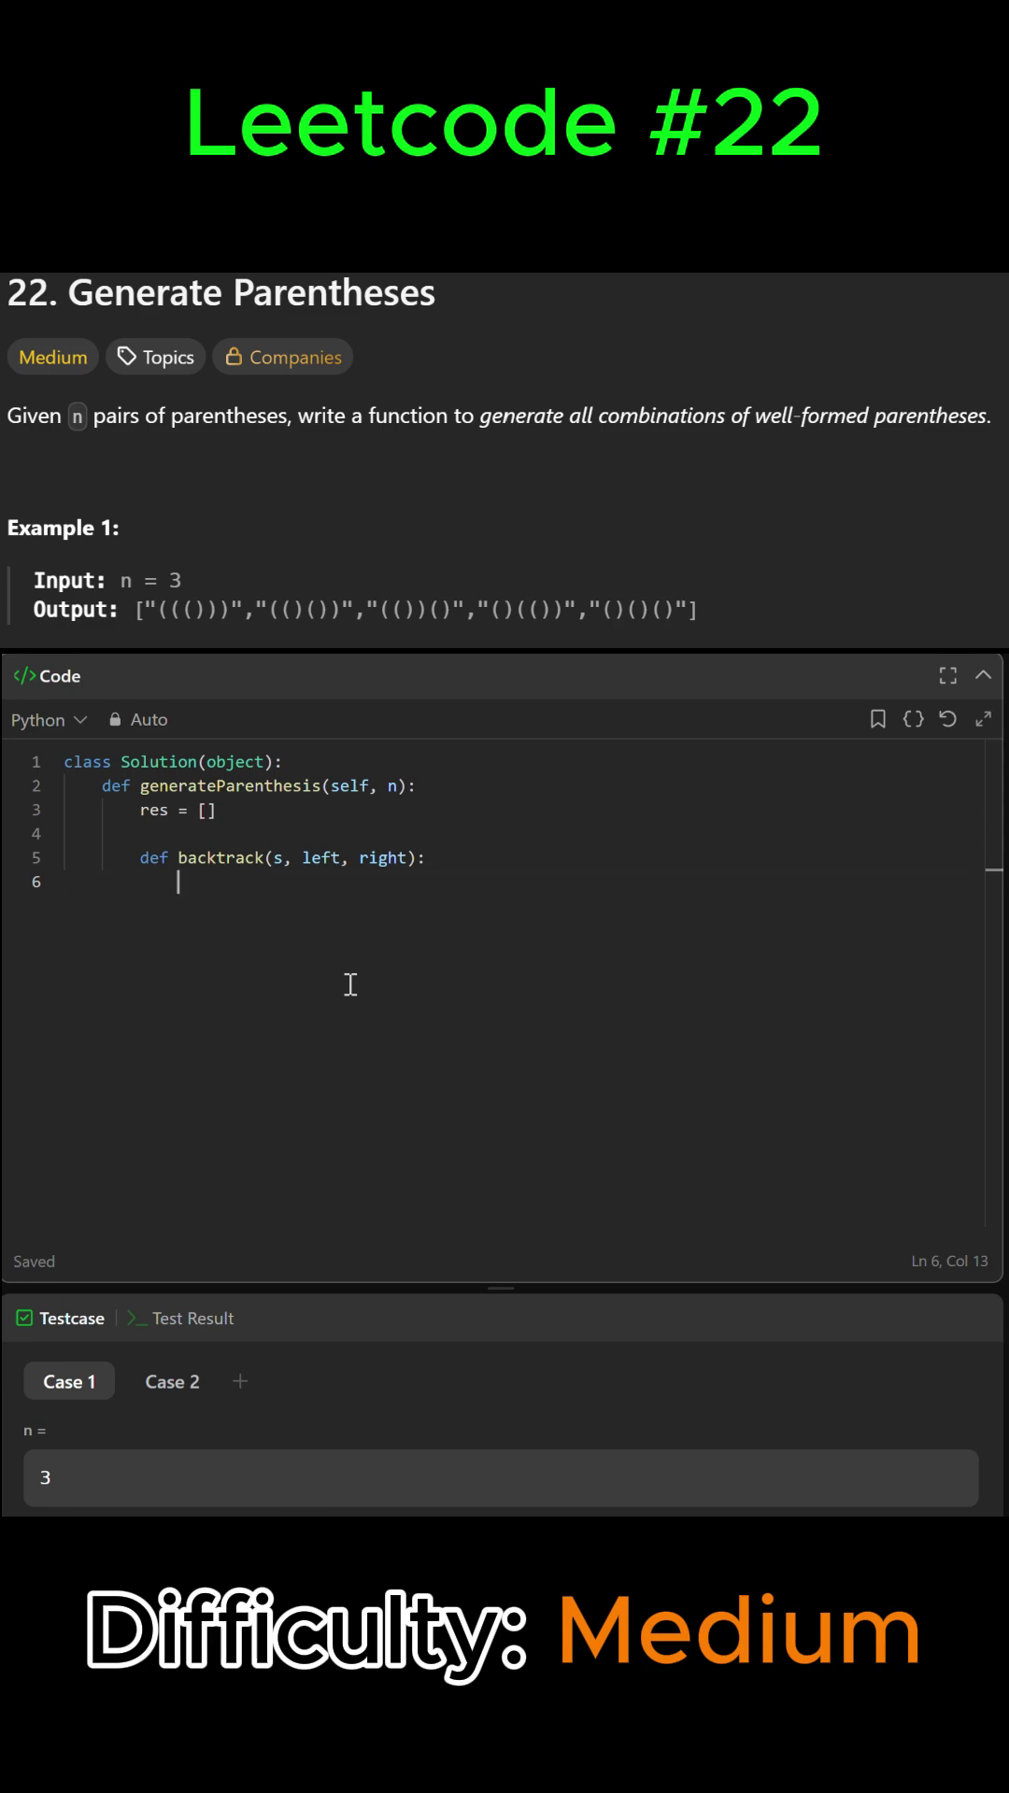
text(i)
text(f len(s)
text() = 2*)
text(n)
- Add the base case: if len(s) == 2*n, append s to res and return
key(Return)
text(r)
key(BackSpace)
key(BackSpace)
key(BackSpace)
key(BackSpace)
key(BackSpace)
key(Return)
text(res)
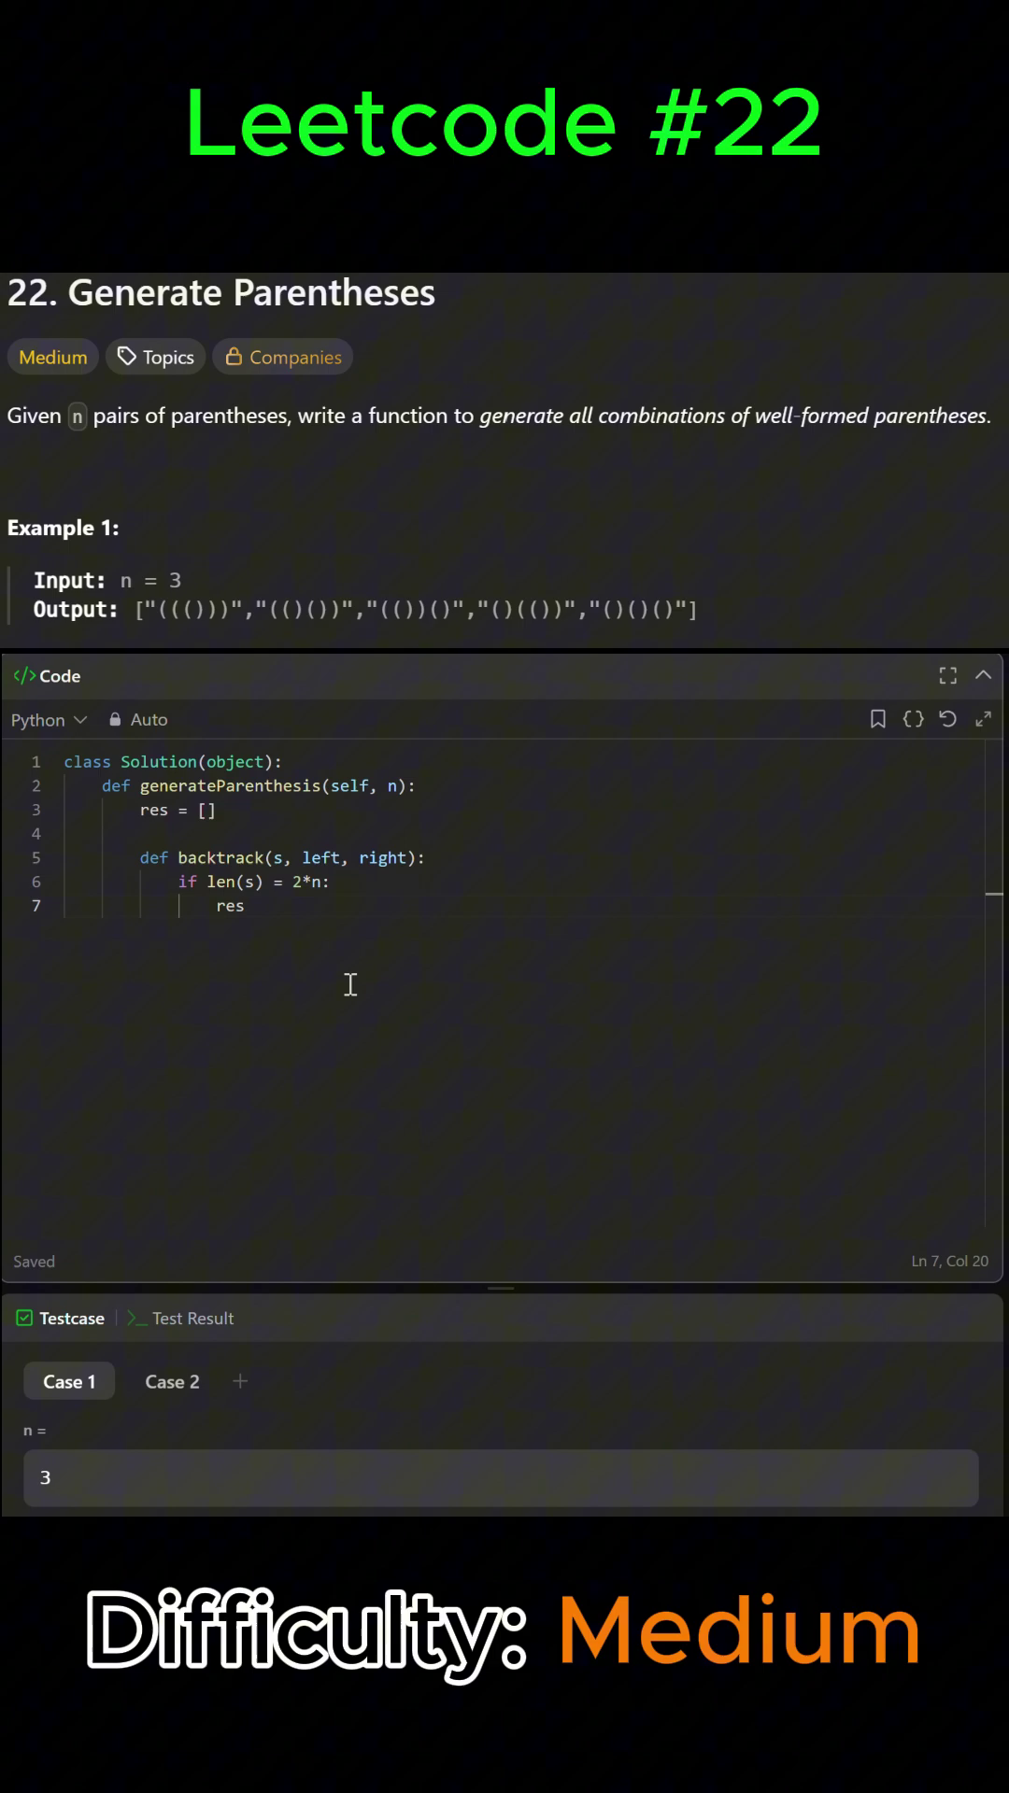
text(.append(s)
key(Return)
text(return)
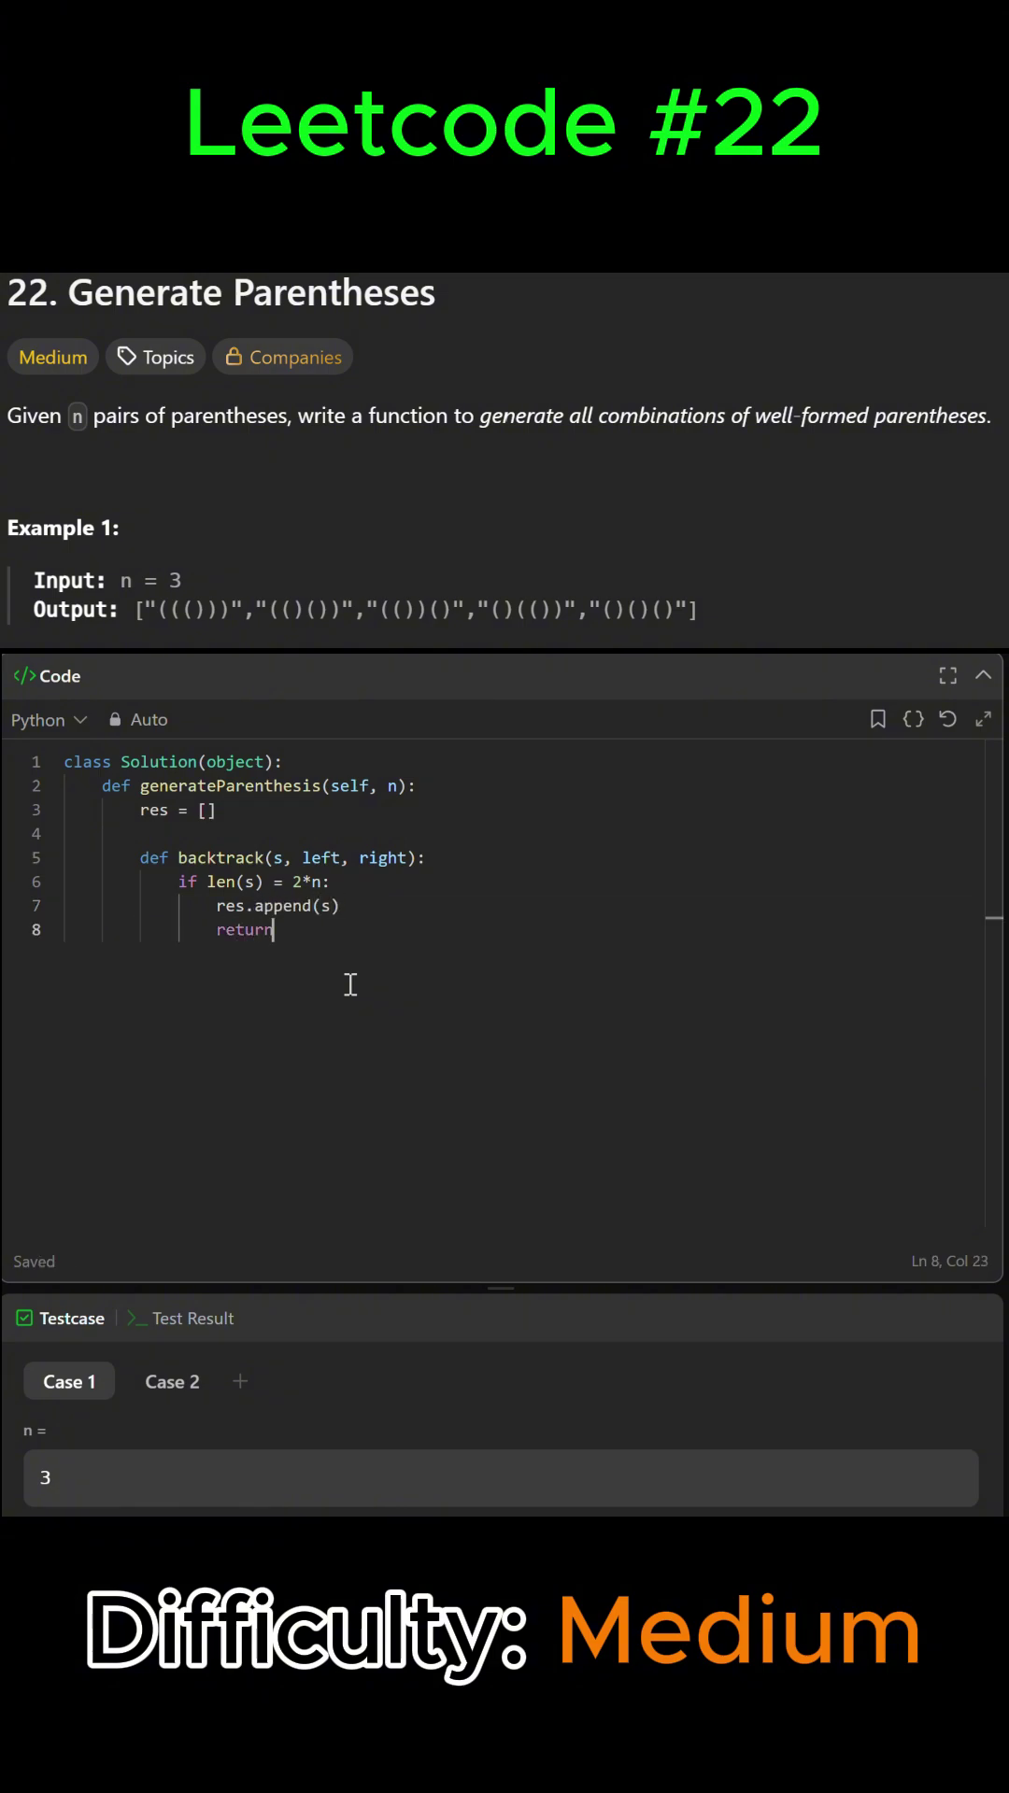
key(Return)
- Add a correctly indented if left<n: branch calling backtrack(s+'(', left+1, right)
key(Return)
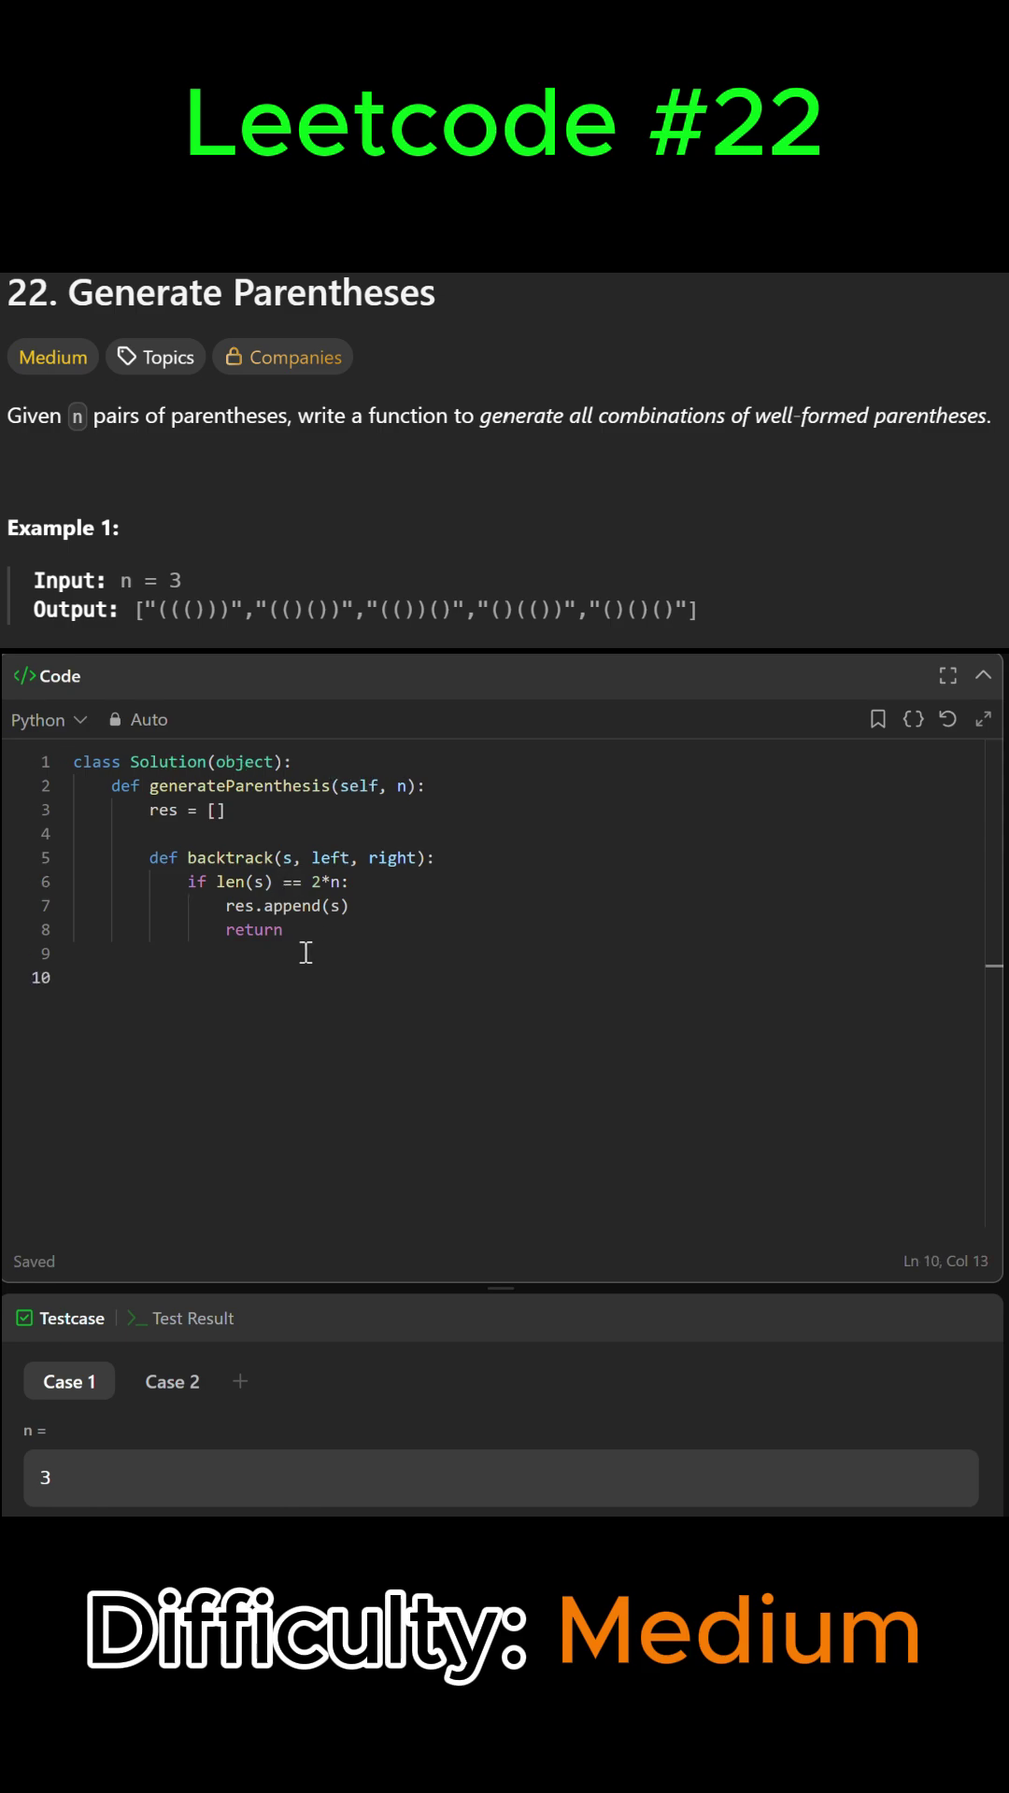
key(Up)
key(BackSpace)
text(if l)
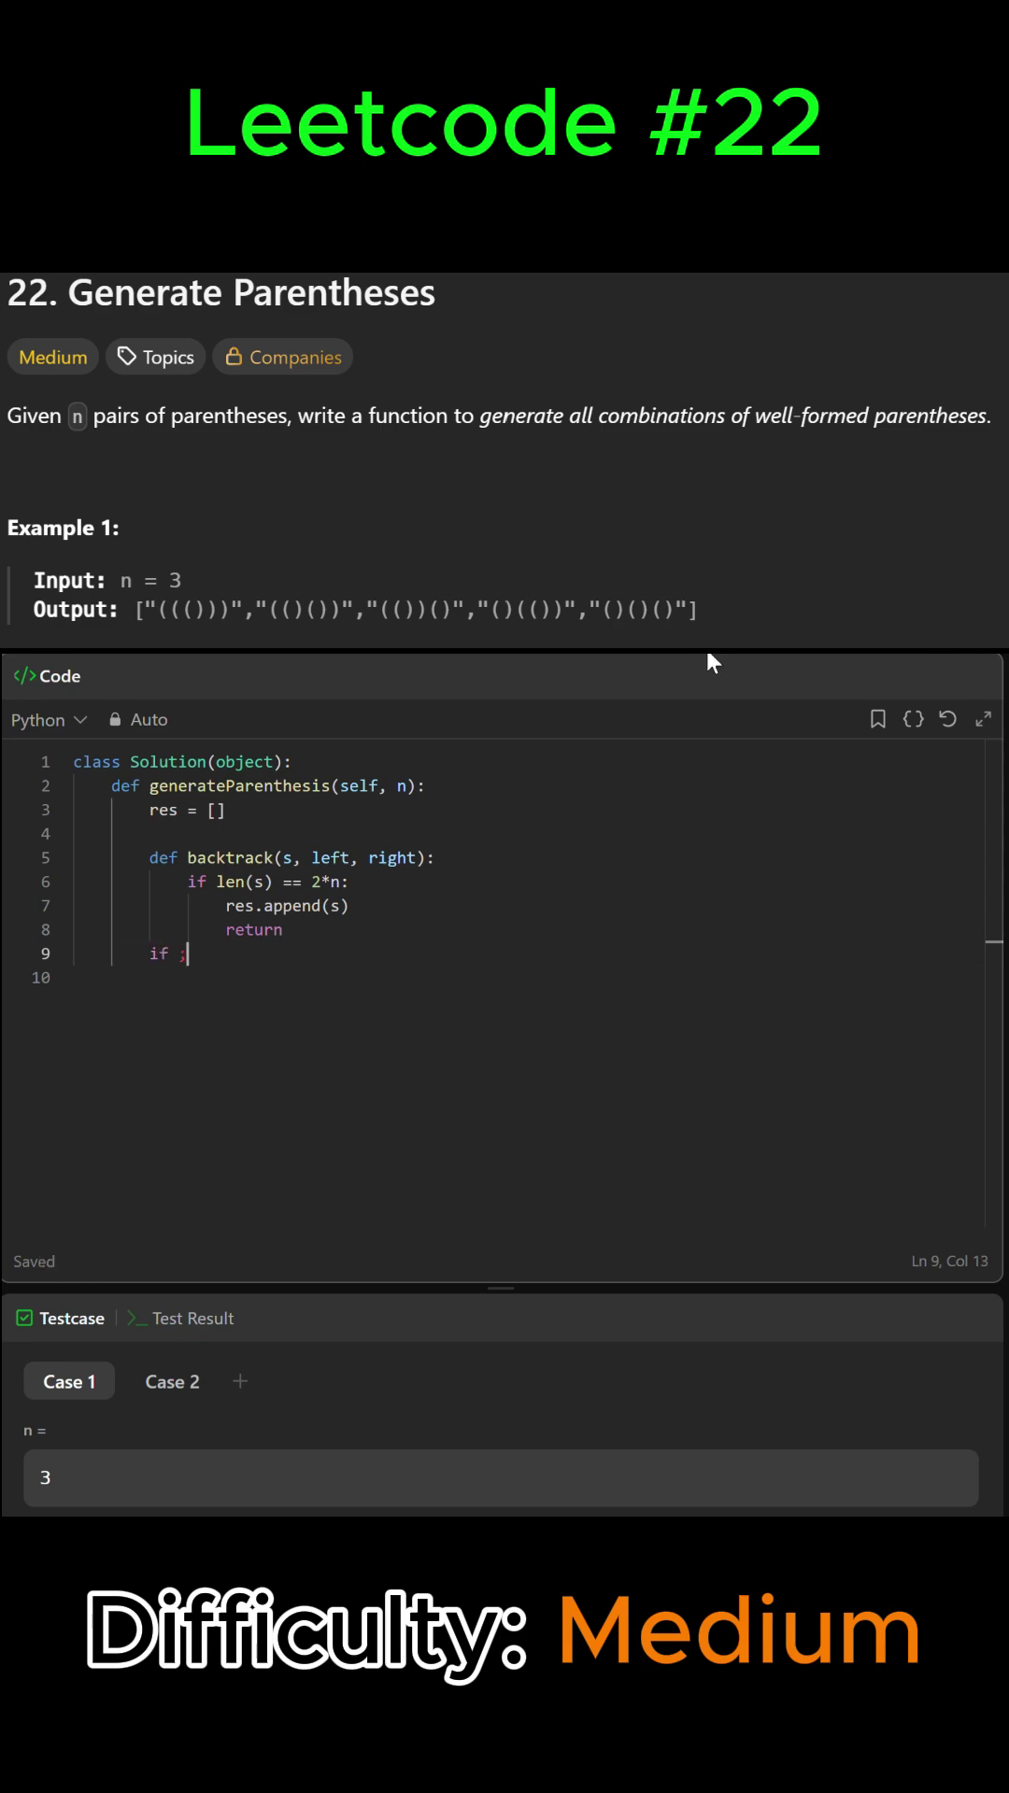
text(eft <)
text(n)
drag(152, 953, 285, 949)
key(BackSpace)
key(Tab)
text(i)
text(f left<n:)
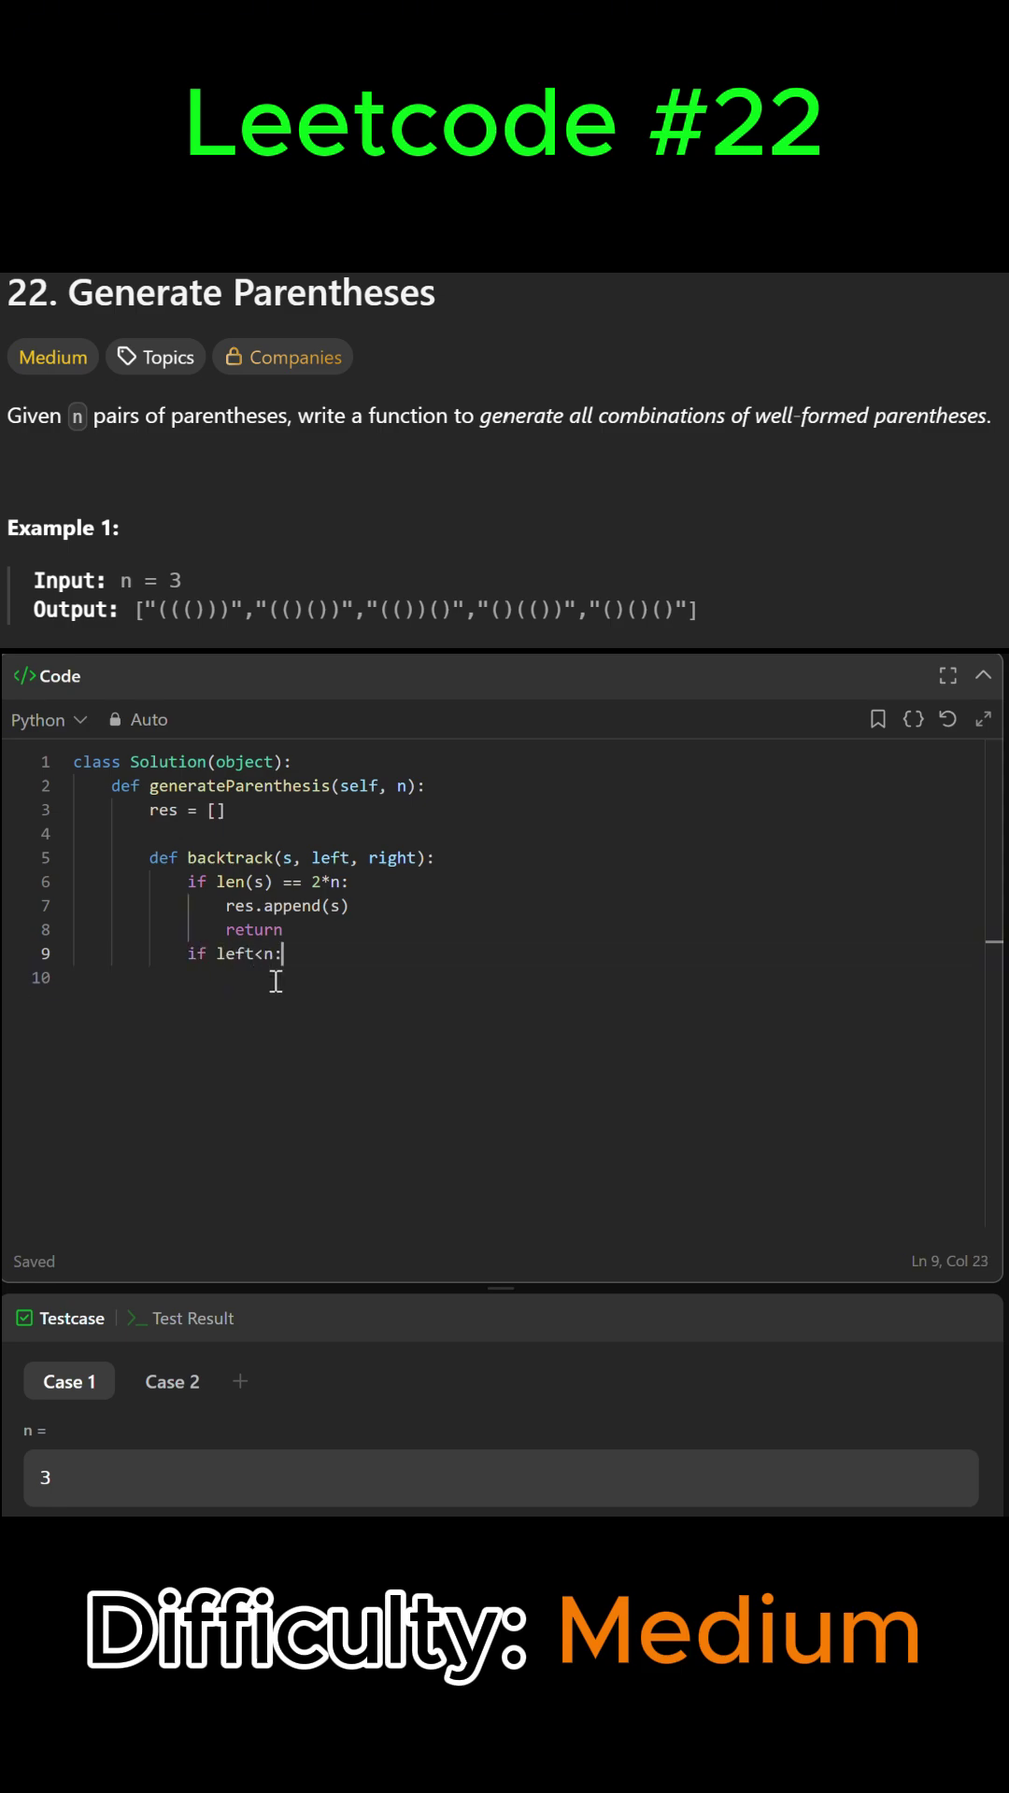
key(Return)
text(back)
text(track(s)
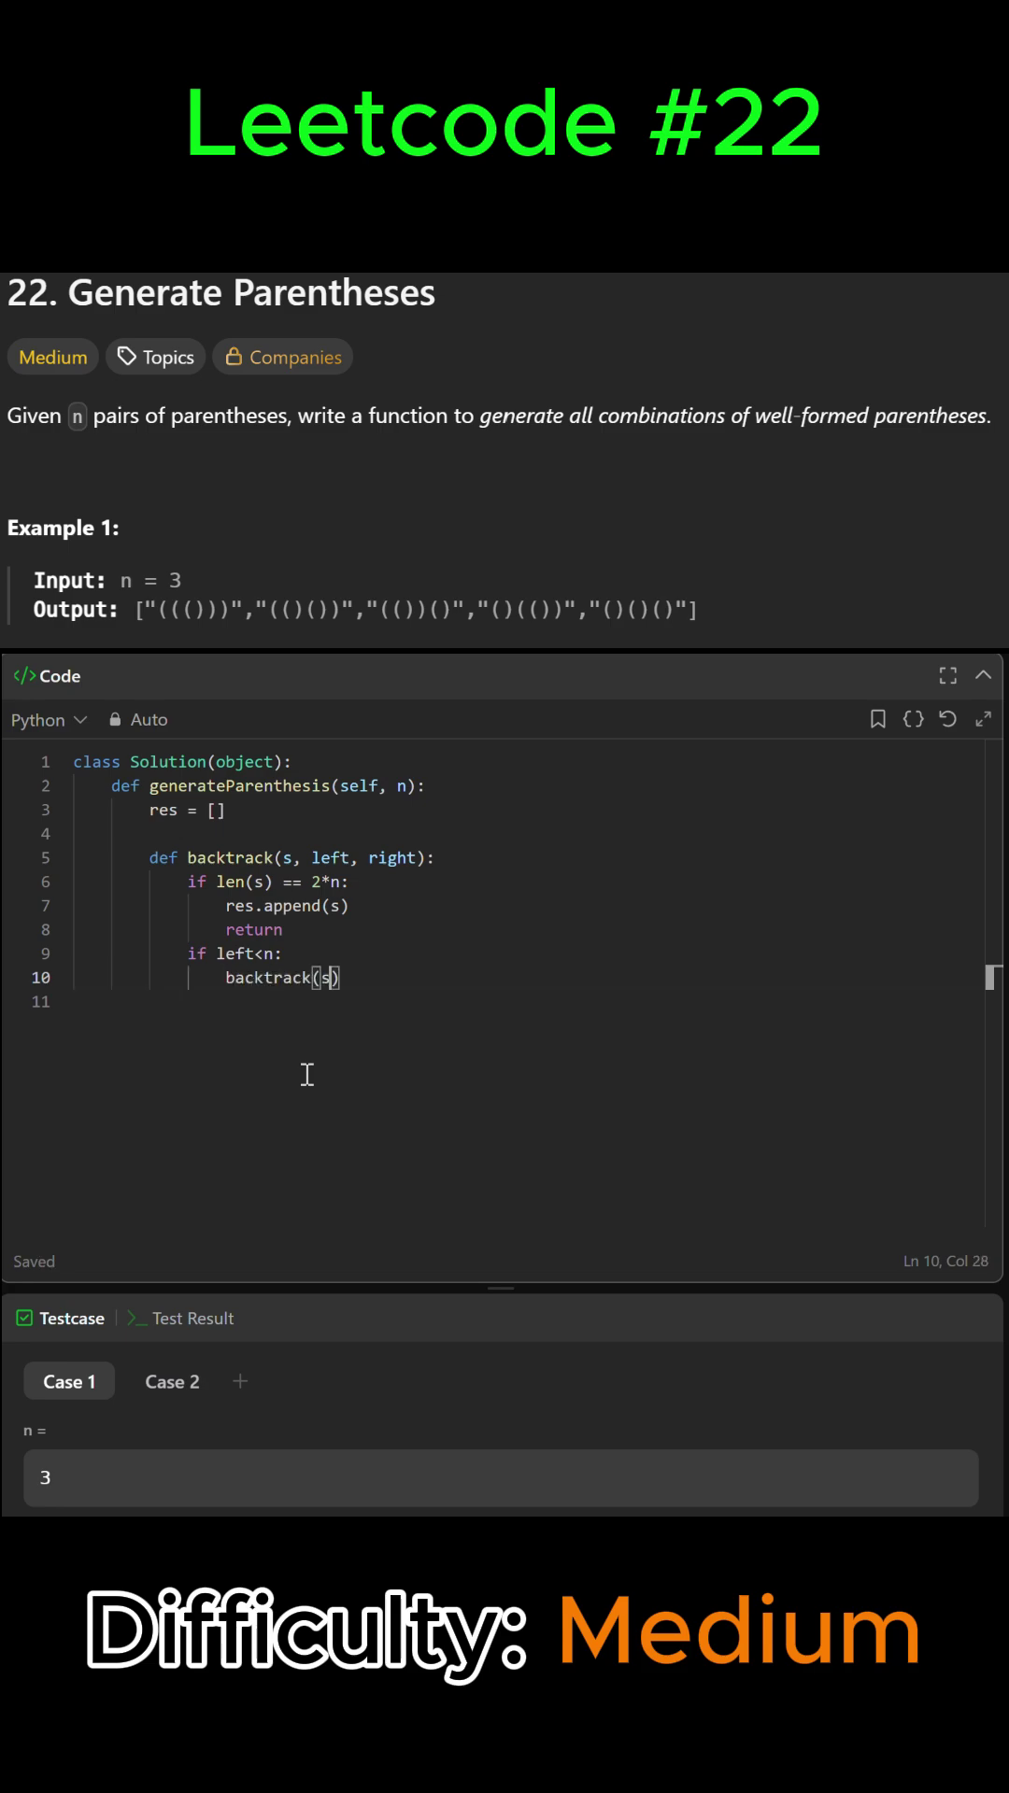
text(+')
text(()
text(', left)
text(+1, )
text(right)
key(Return)
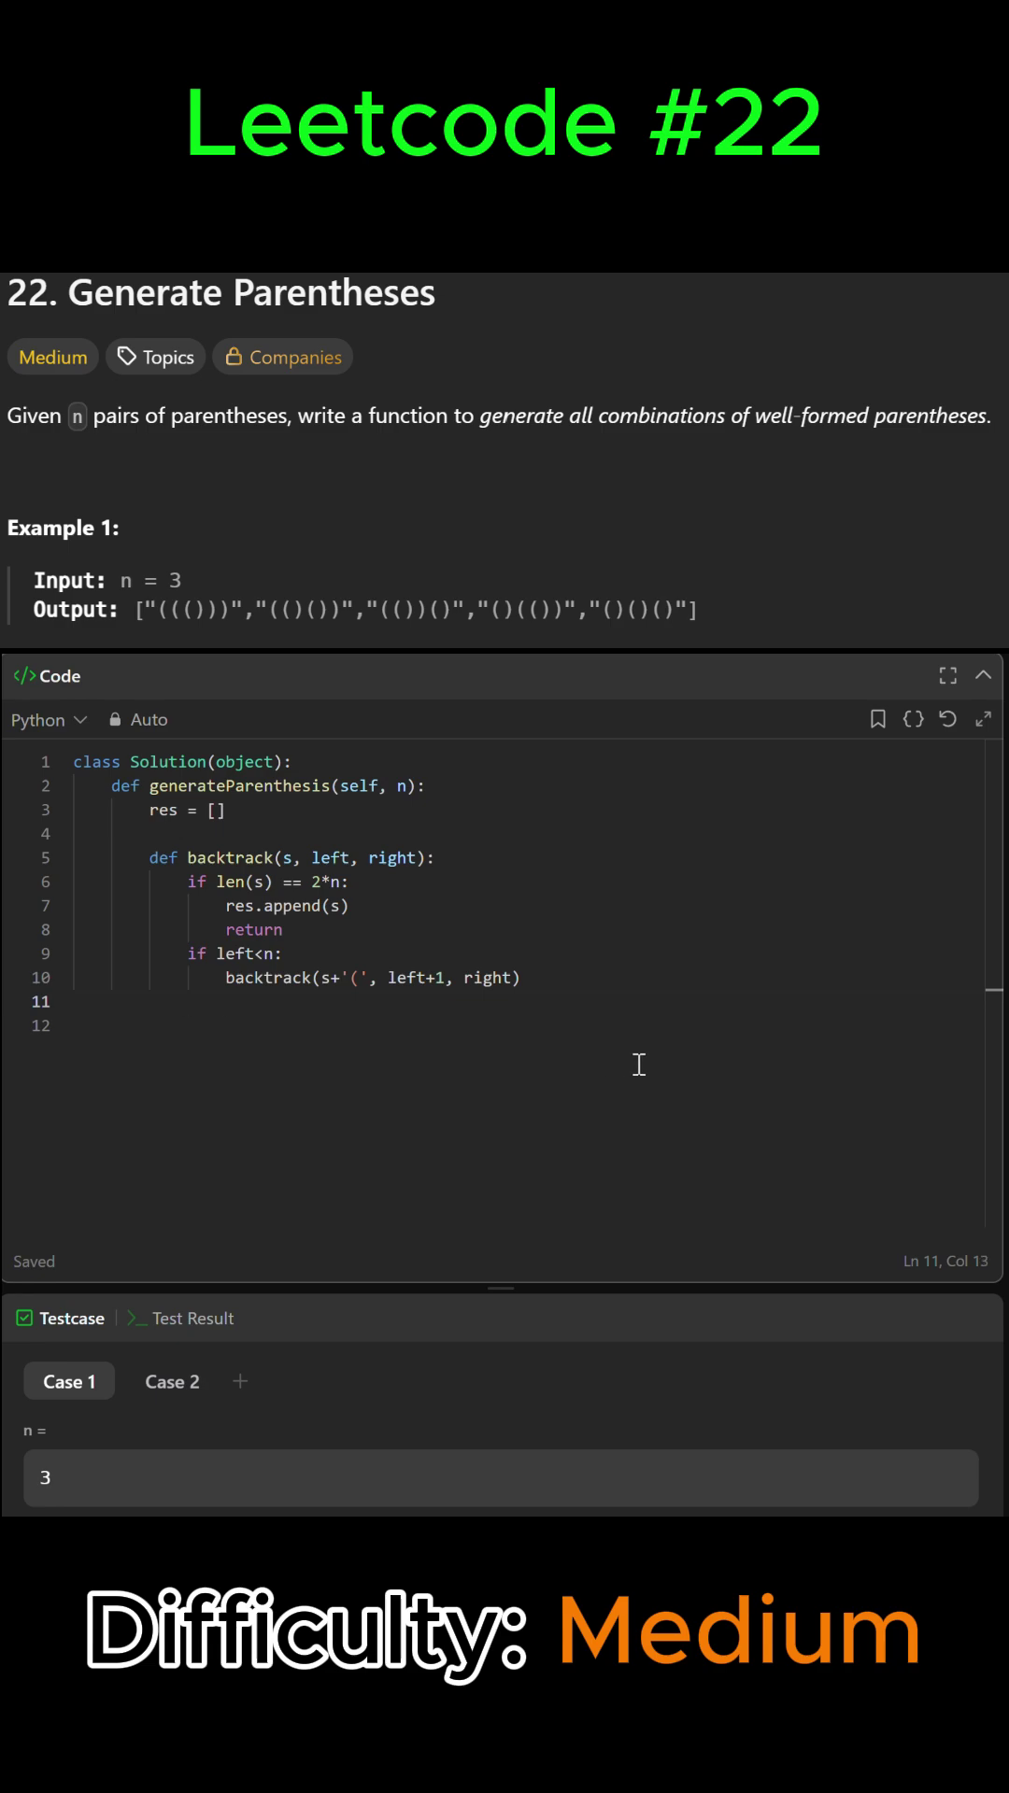
text(if )
text(right < 1)
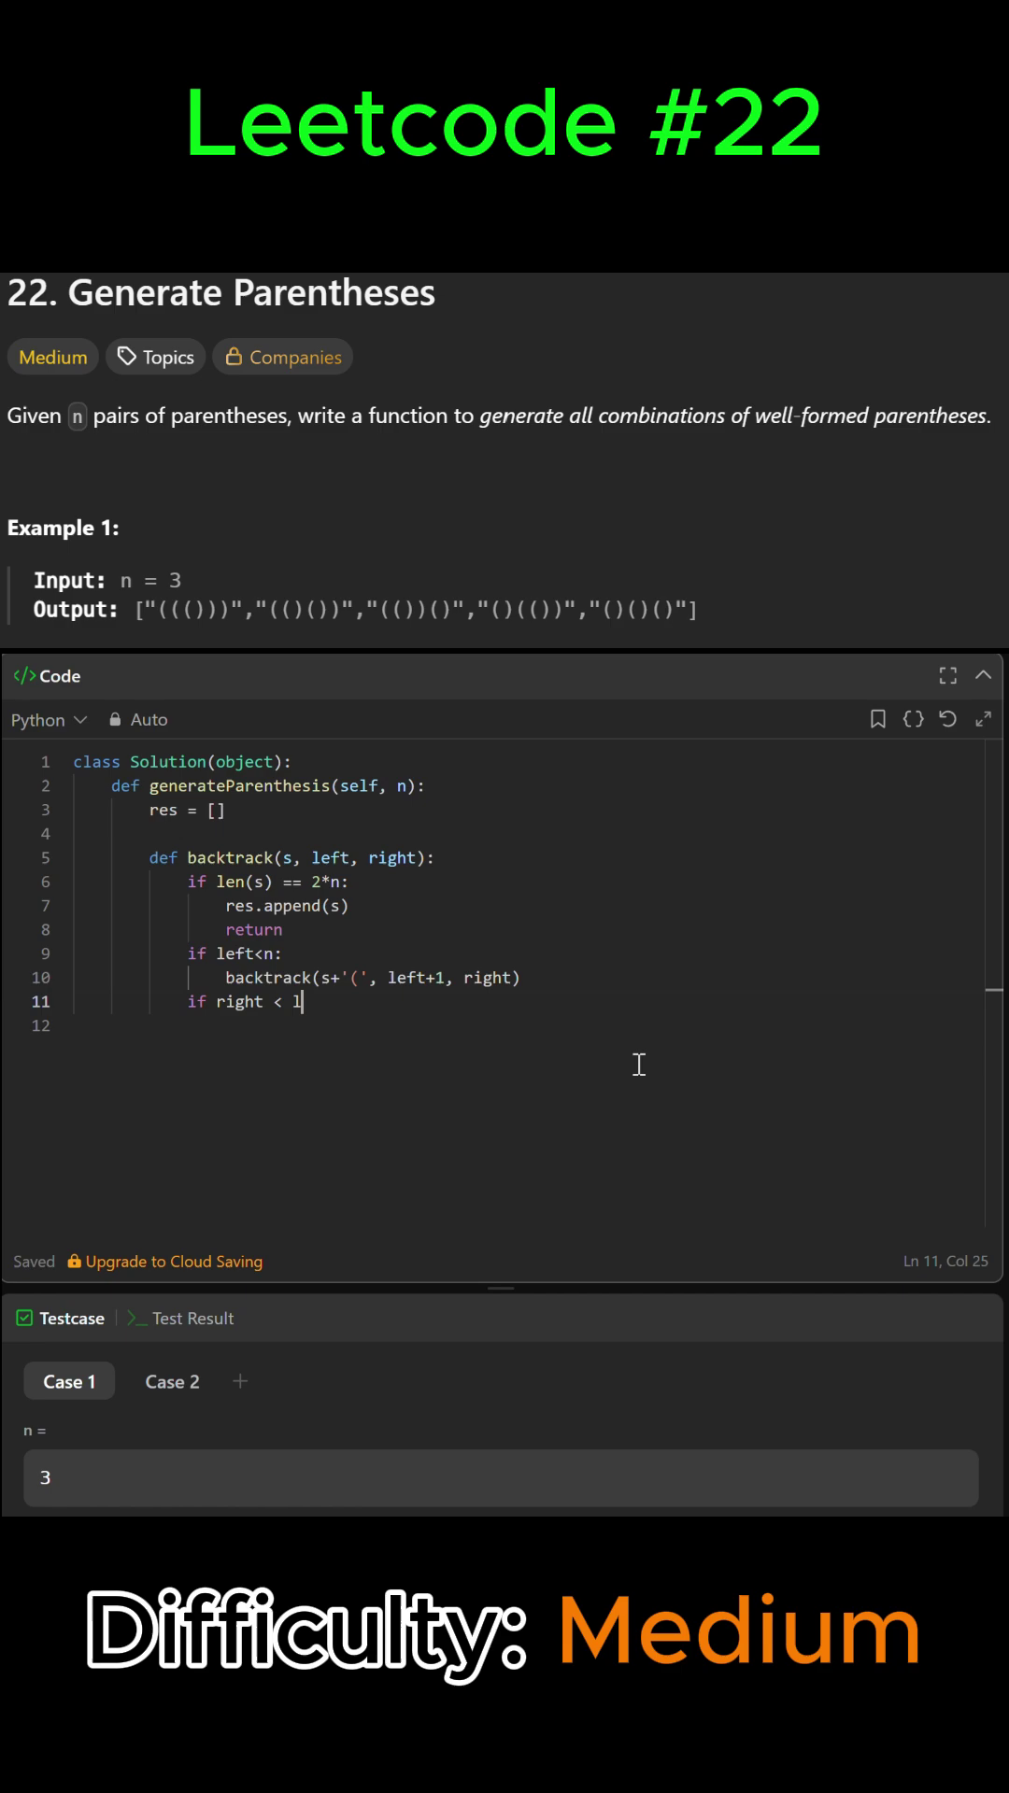
text(eft)
- Add an if right < left branch calling backtrack(s+')', left, right+1)
key(Return)
key(Tab)
text(backtrack)
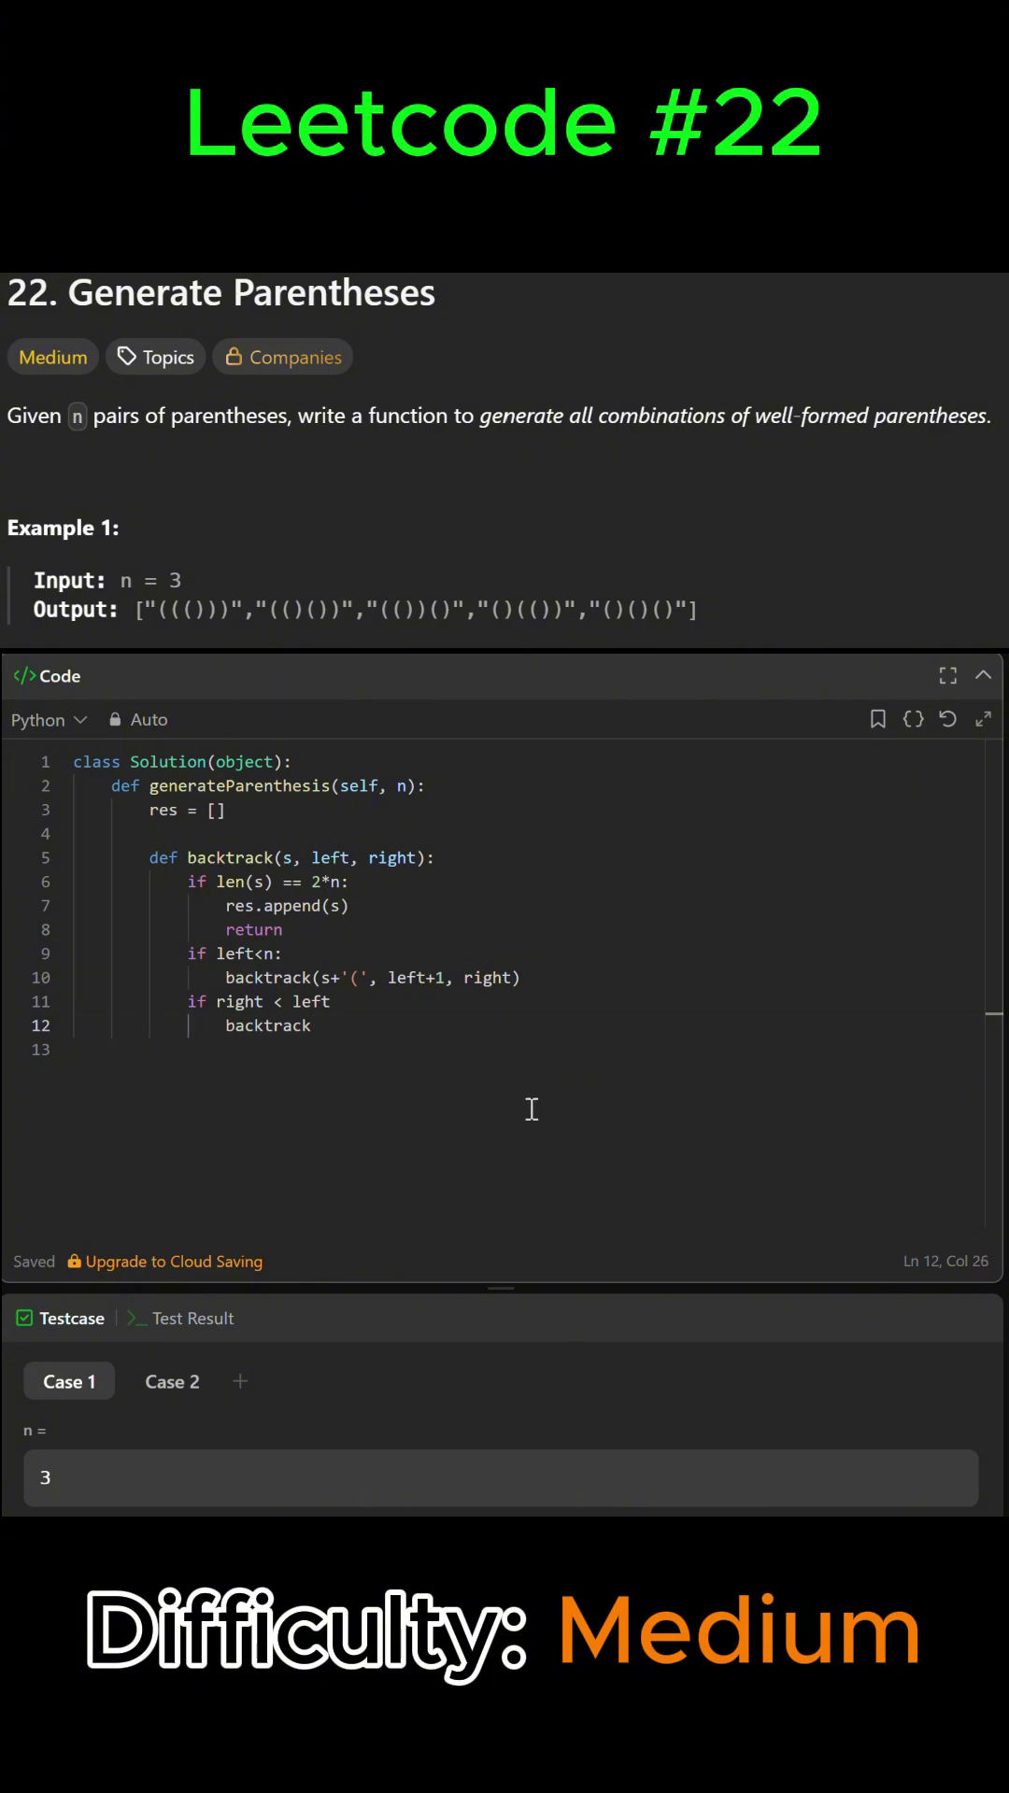
text((s+)
text(')')
text(, left, ri)
text(ght+1)
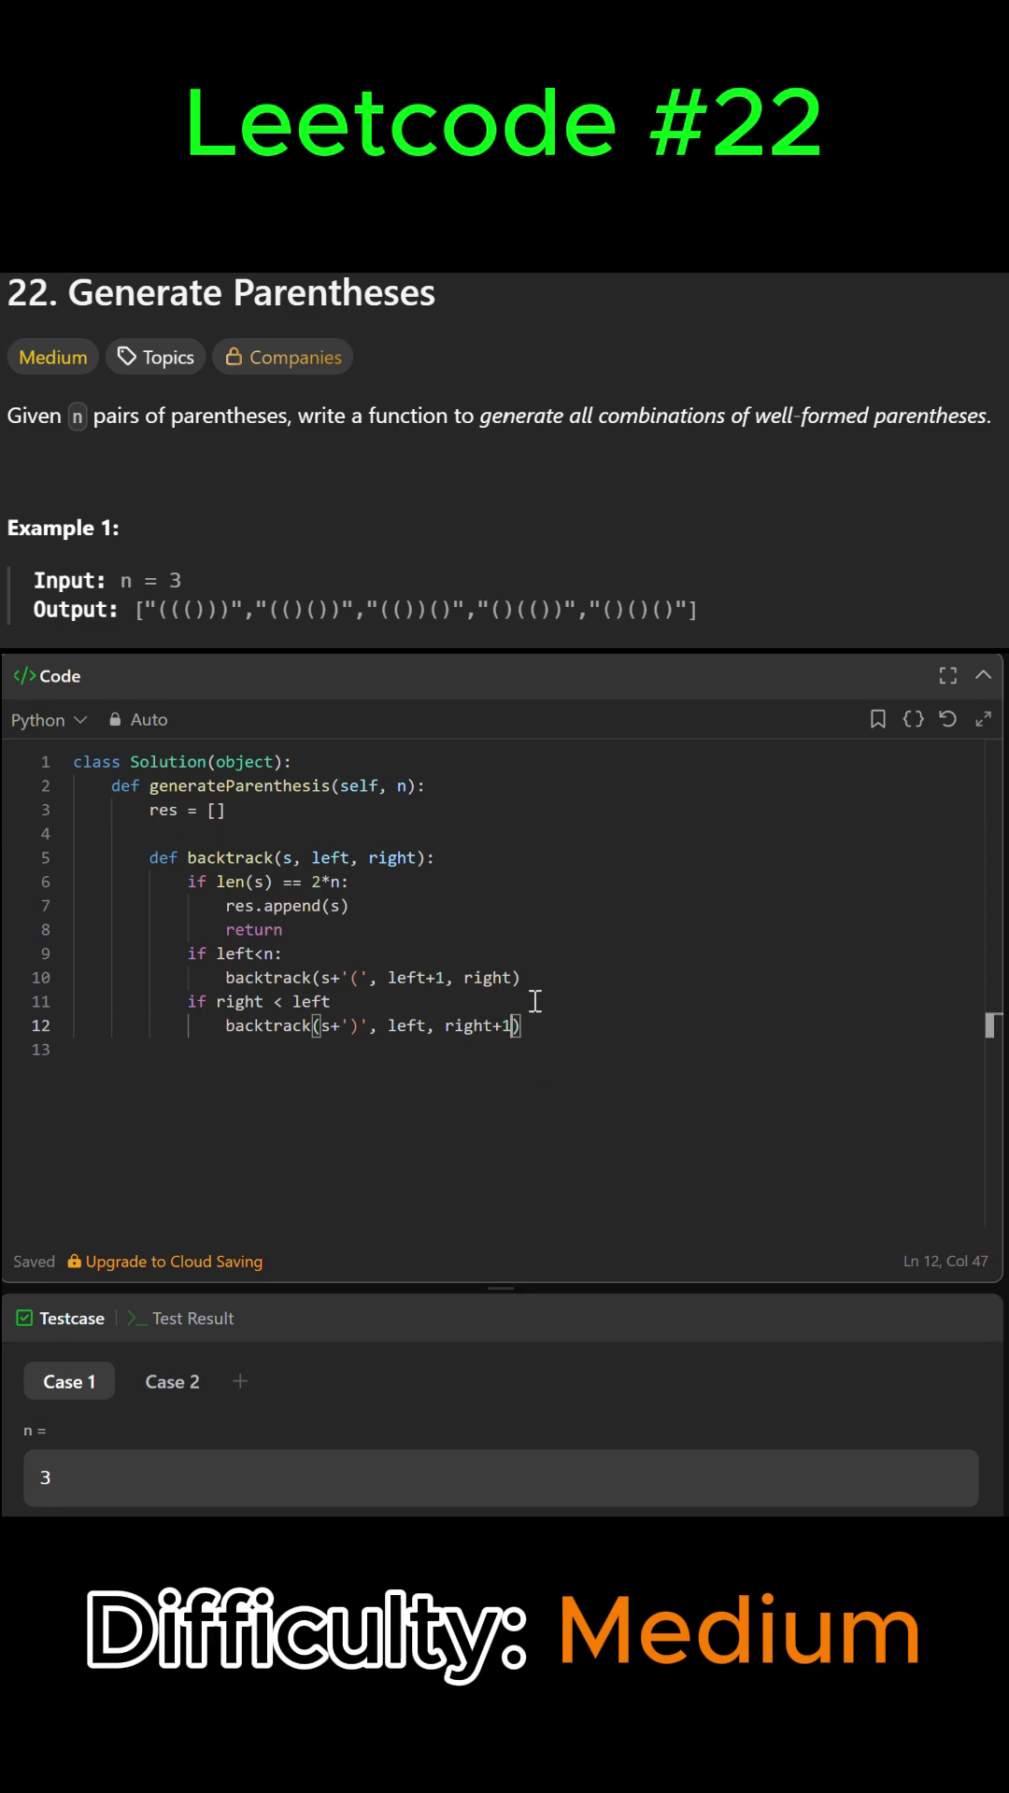
click(560, 1035)
- Back at method-body level, after a blank line, call backtrack('', 0,0)
key(Return)
key(BackSpace)
key(BackSpace)
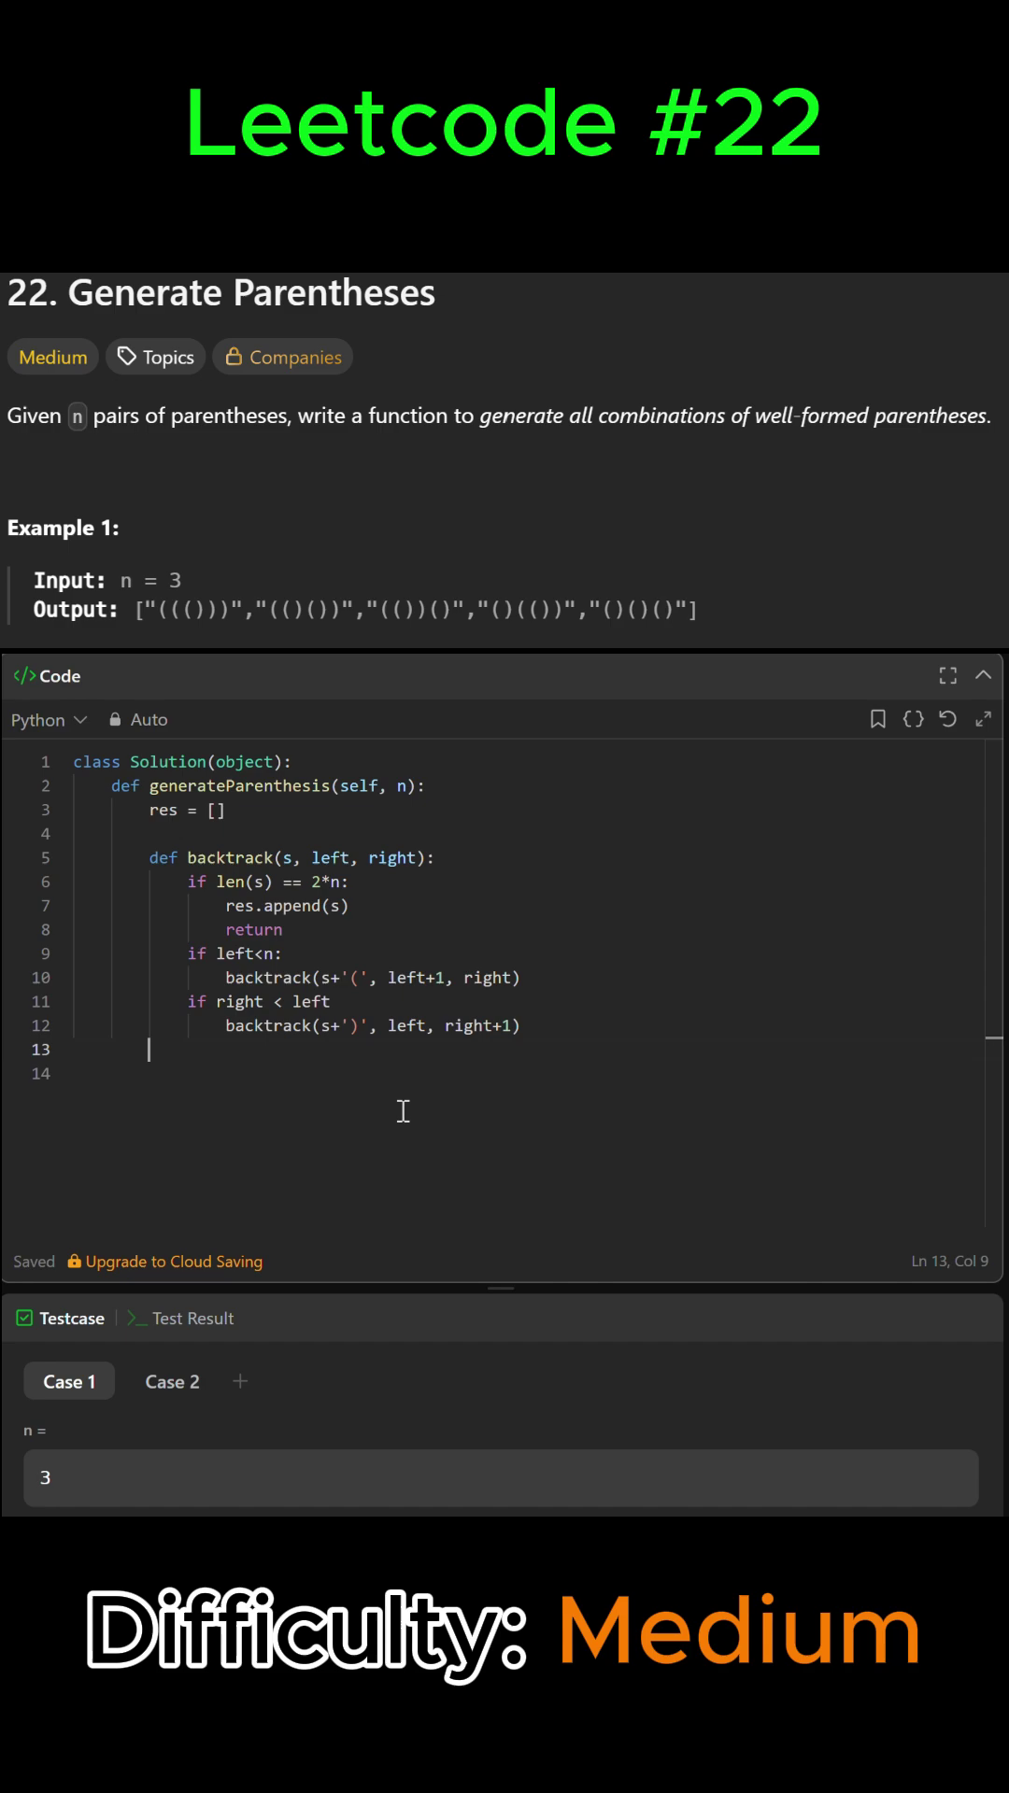
key(Return)
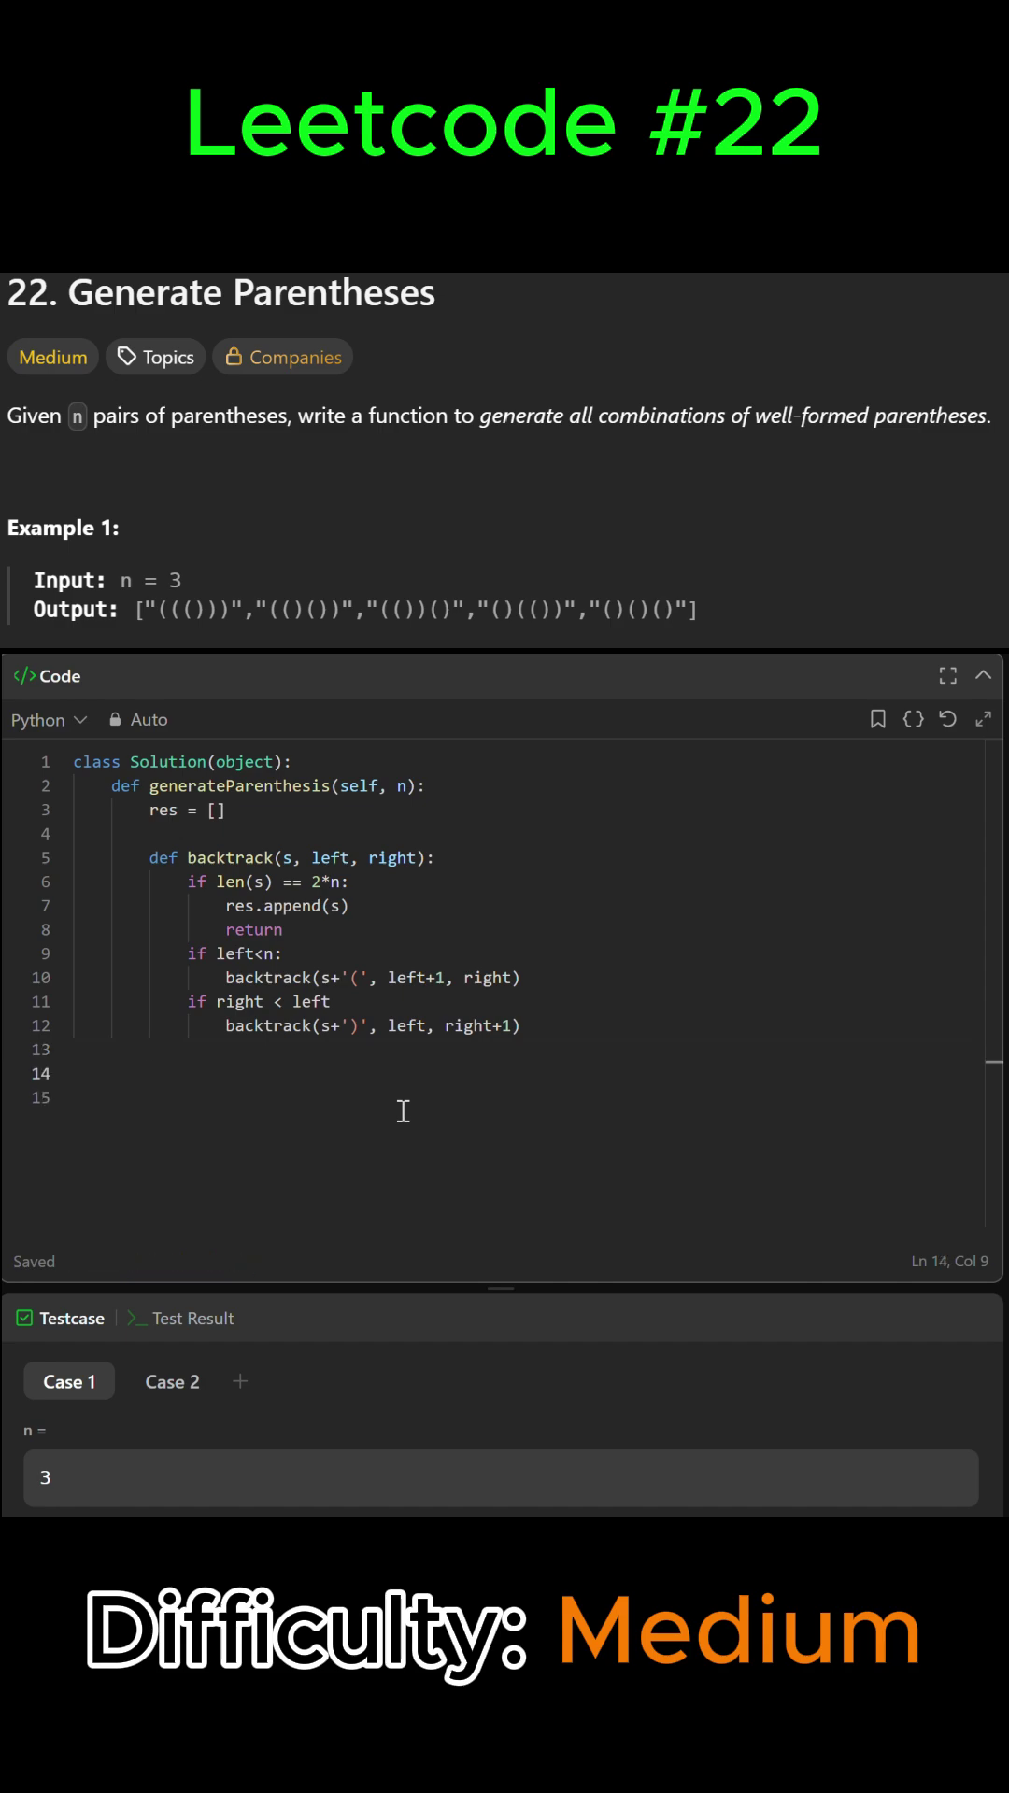
text(backtrack()
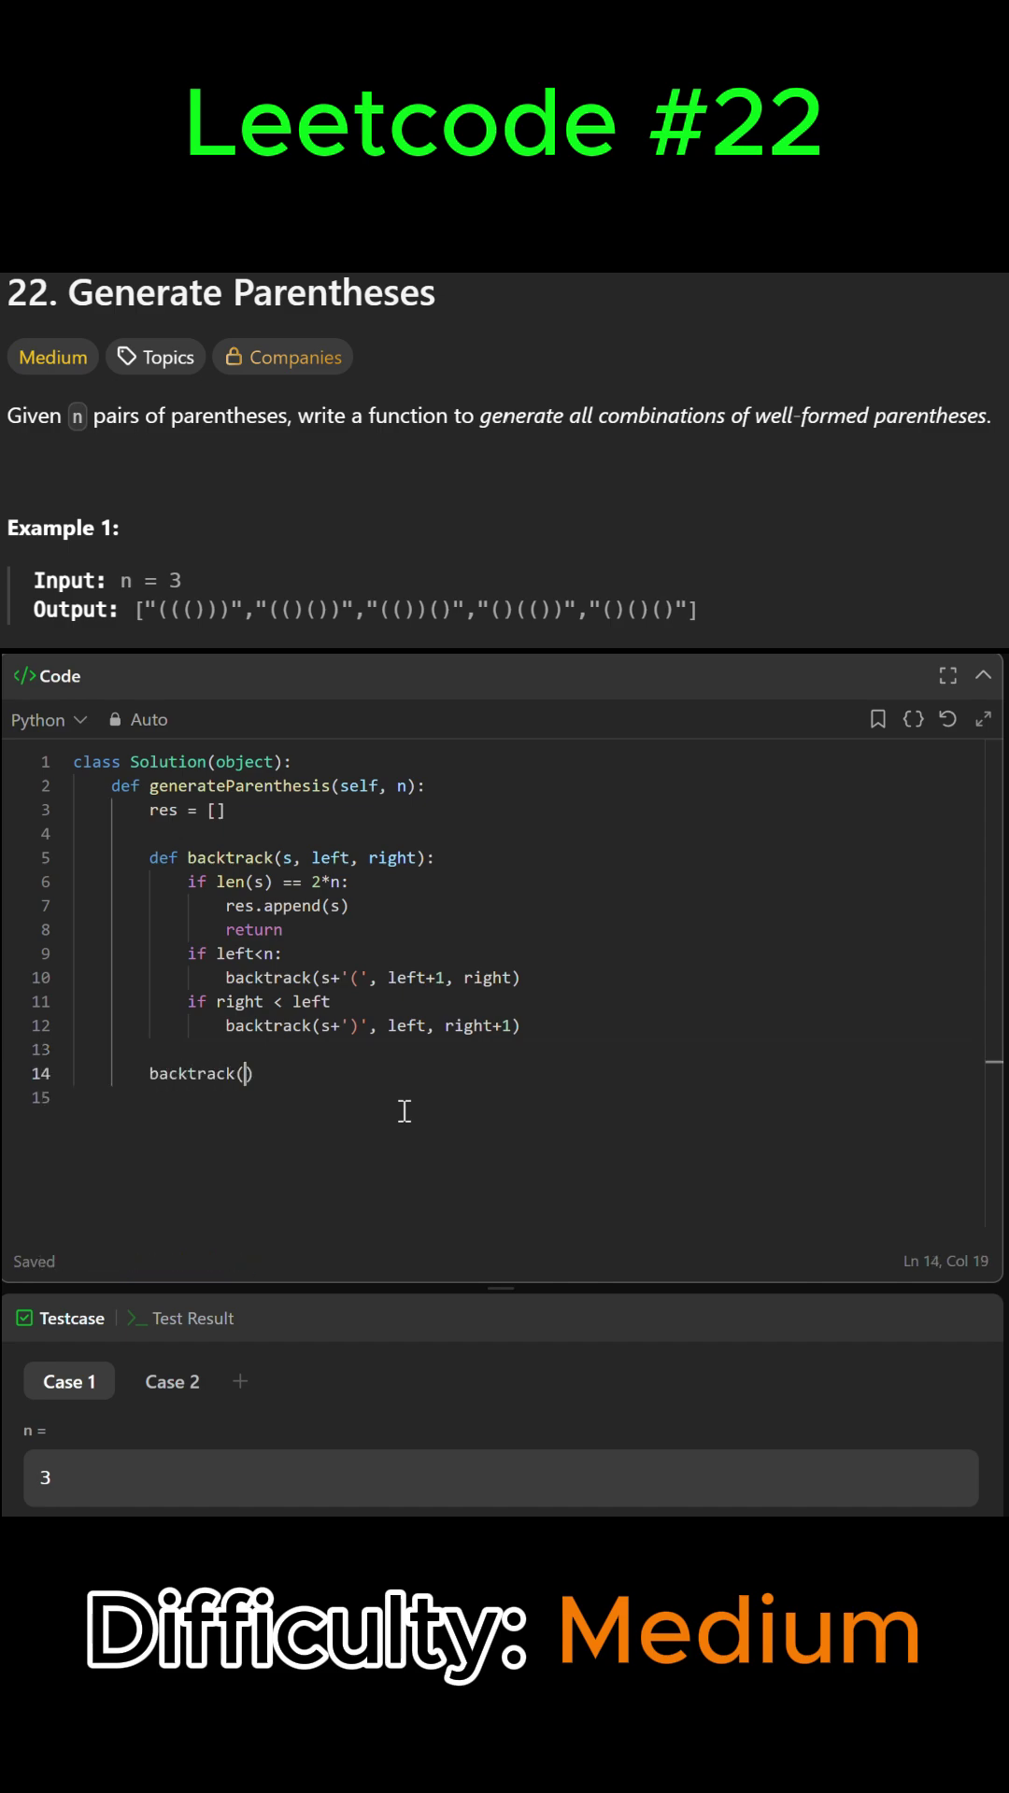
text(')
text(', 0)
text(,0))
- End generateParenthesis with return res after the initial backtrack call
key(Return)
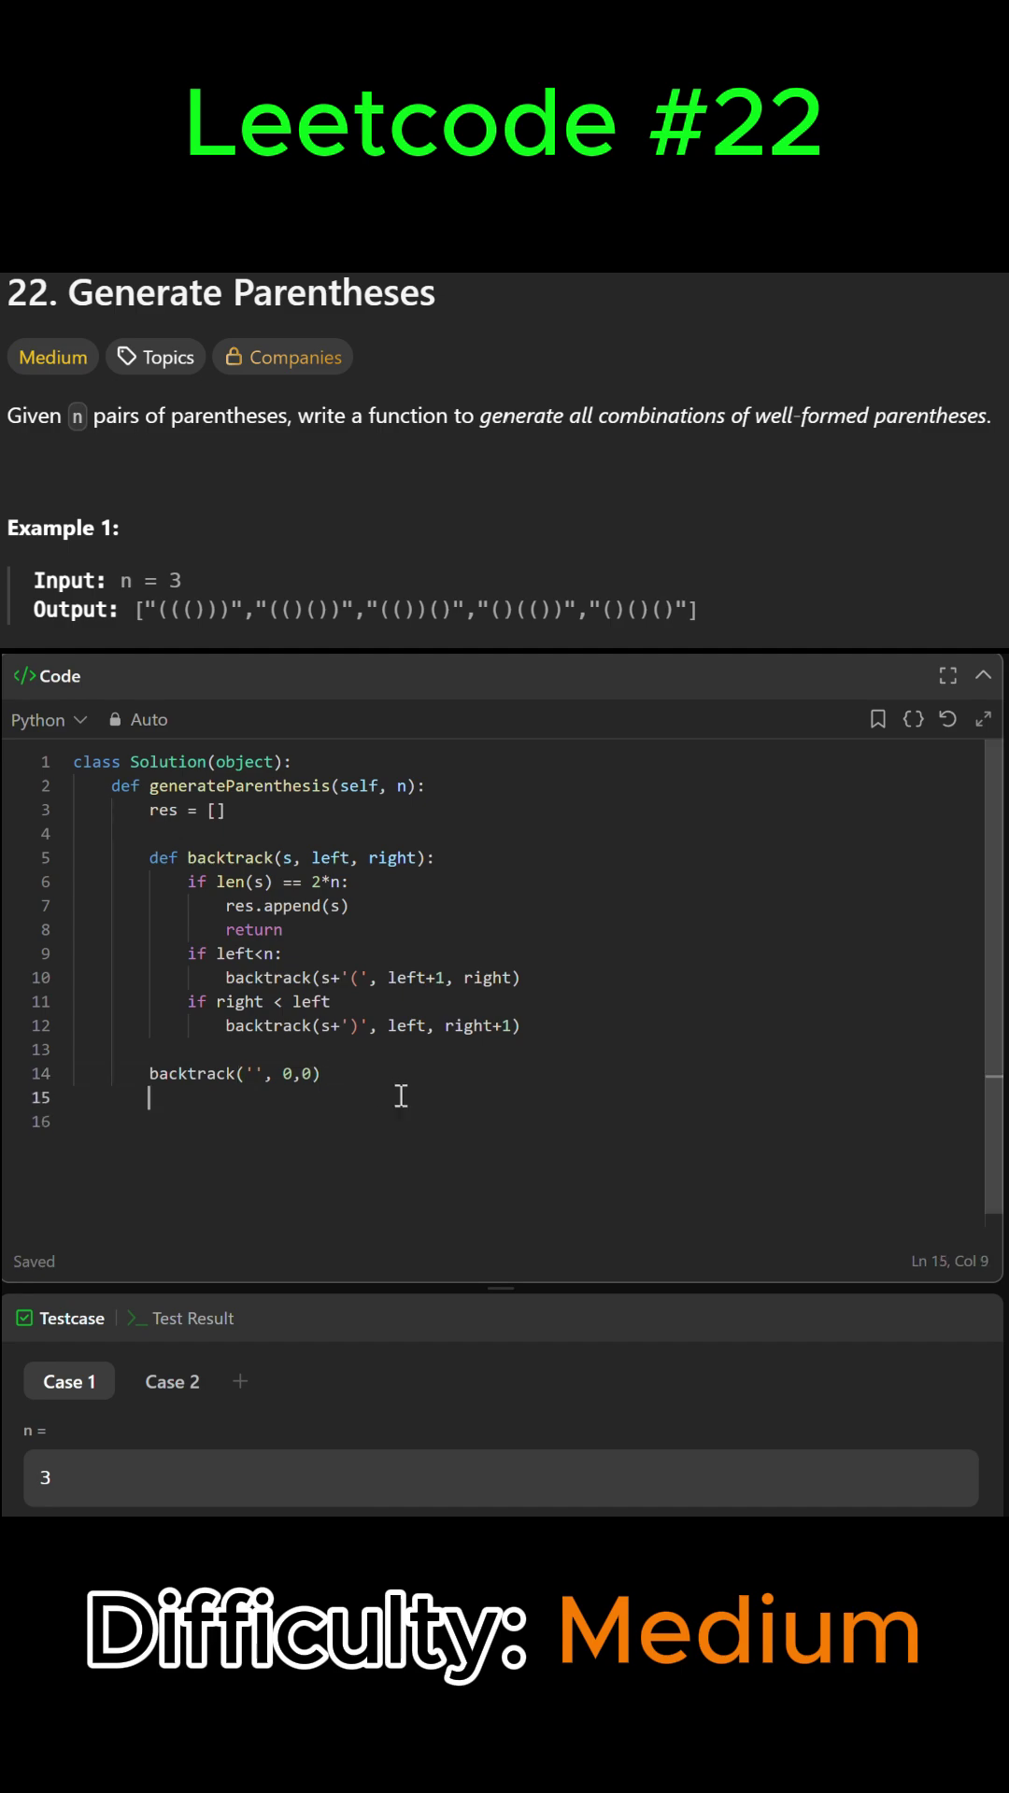
key(Return)
text(re)
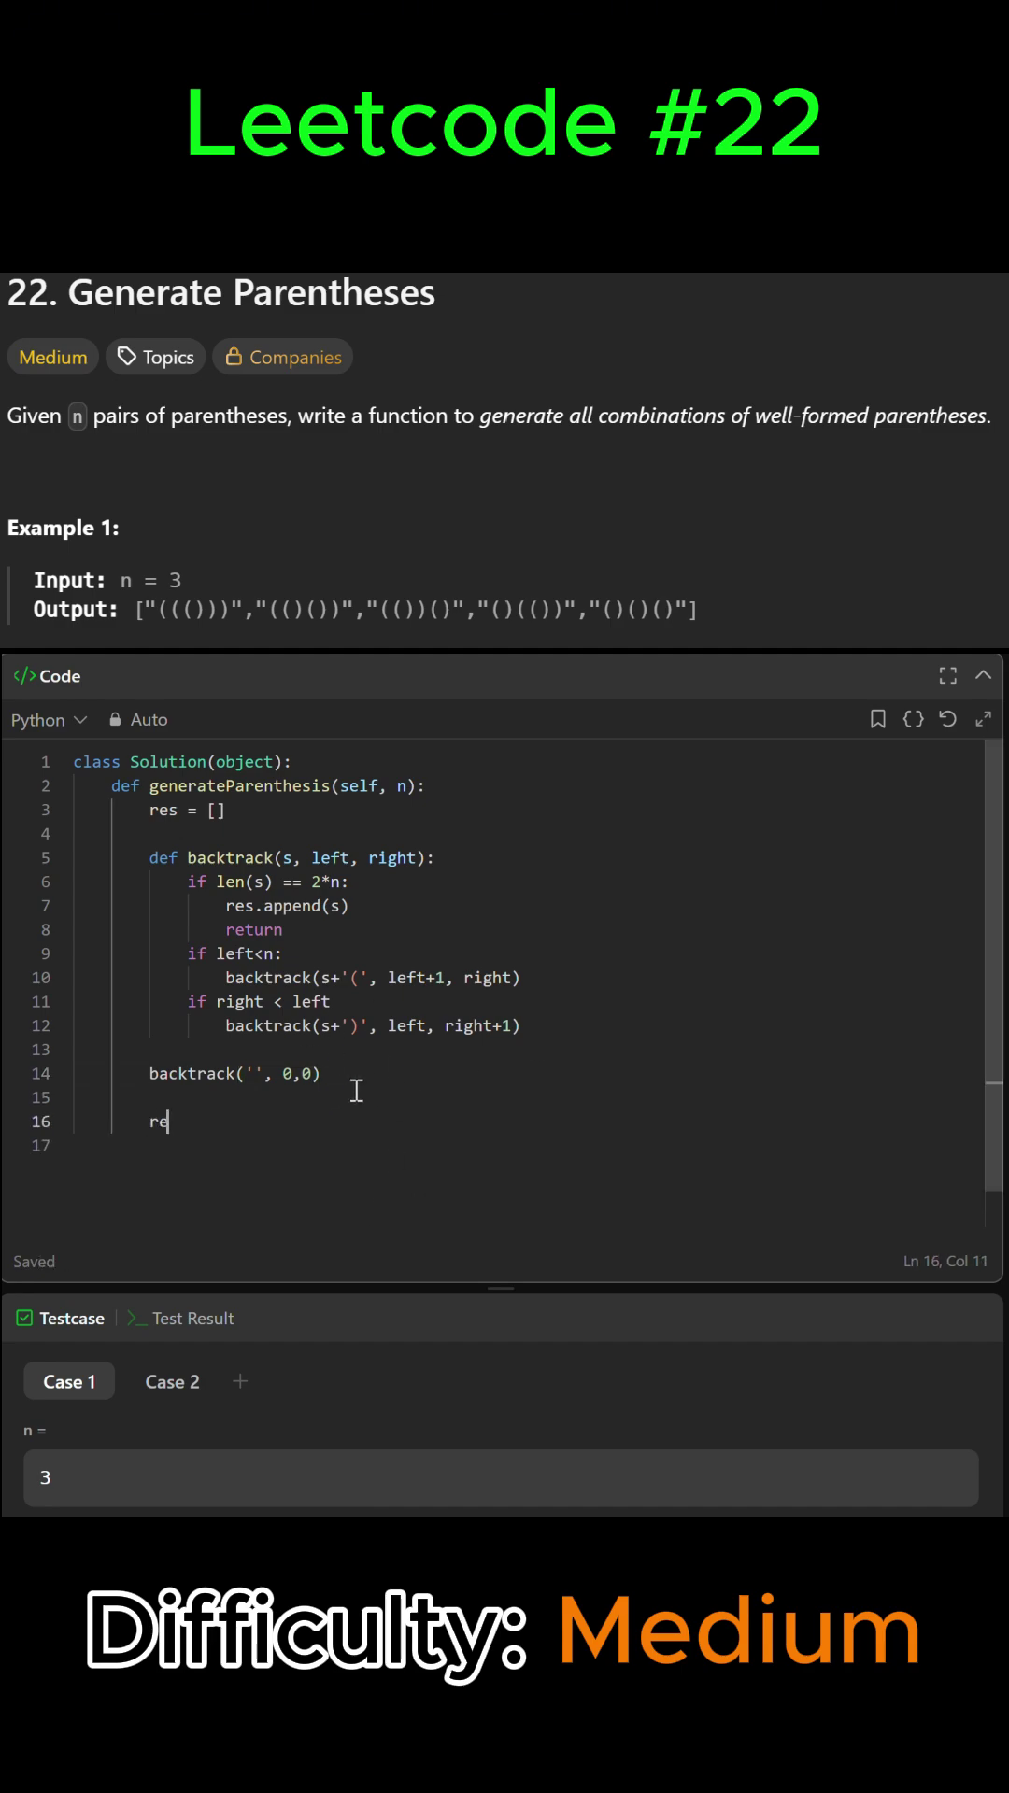
text(turn res)
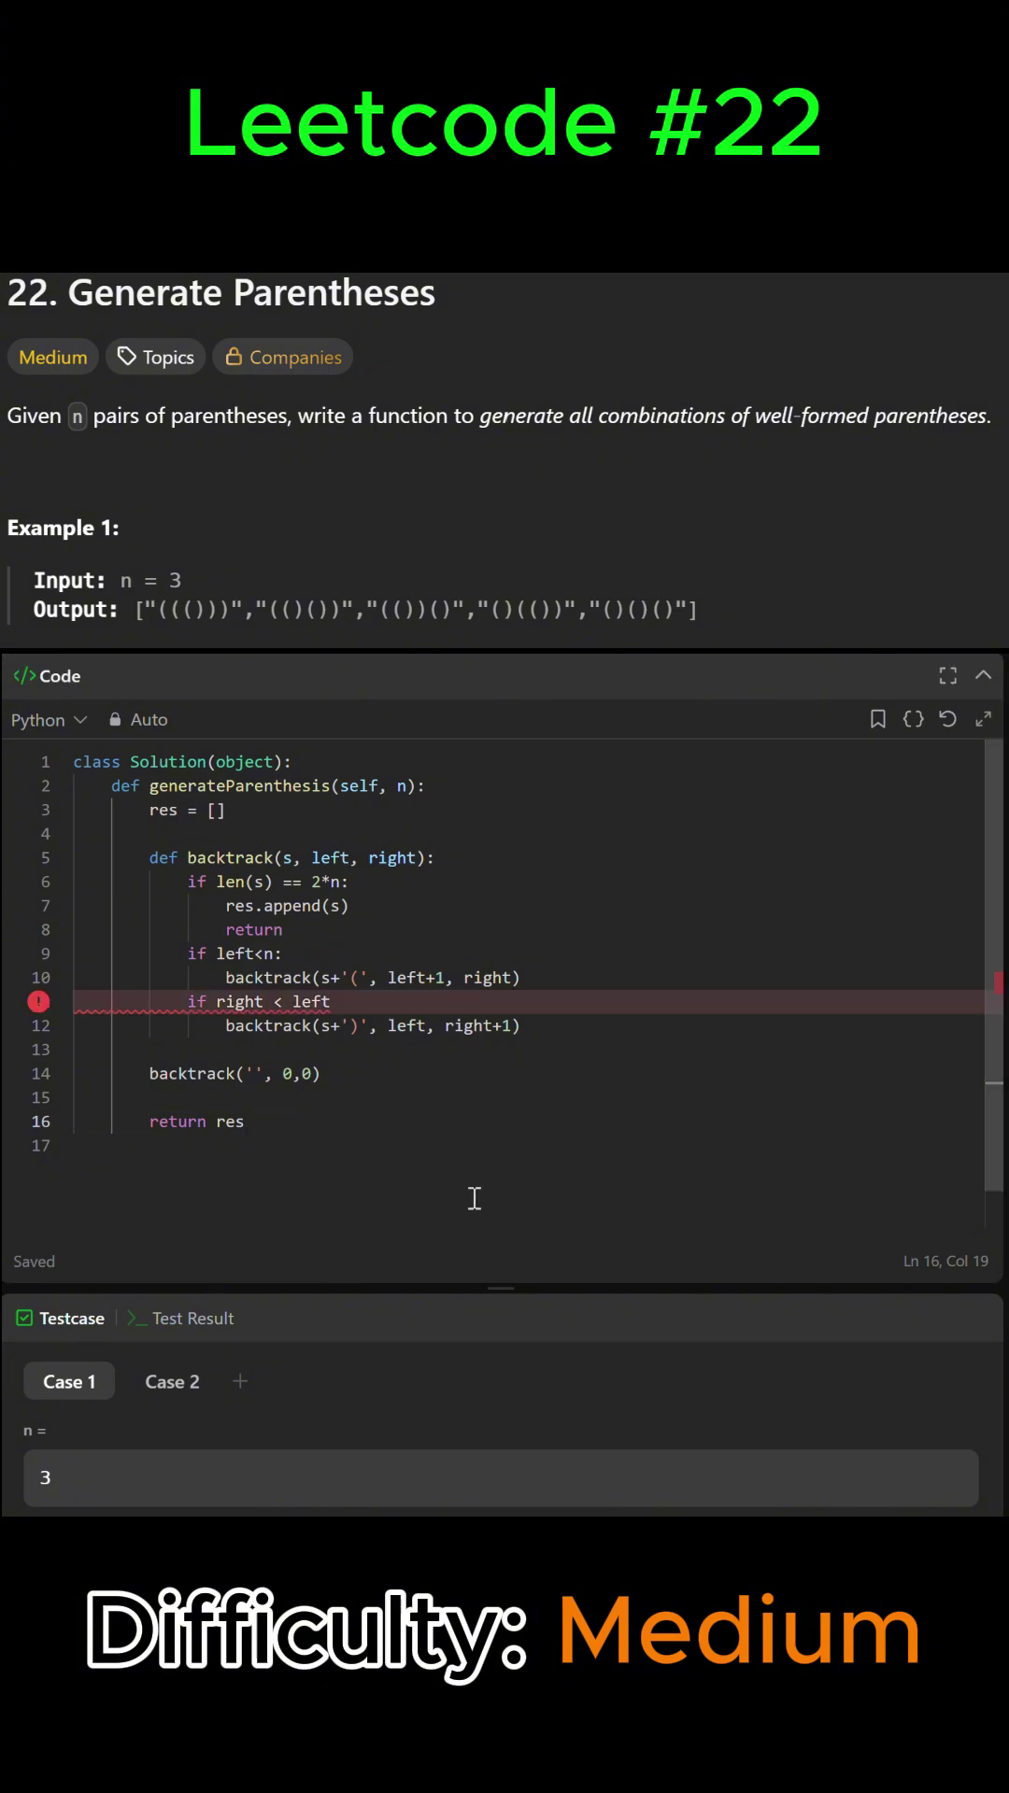
- Add the missing colon after if right < left on line 11
click(341, 1003)
text(:)
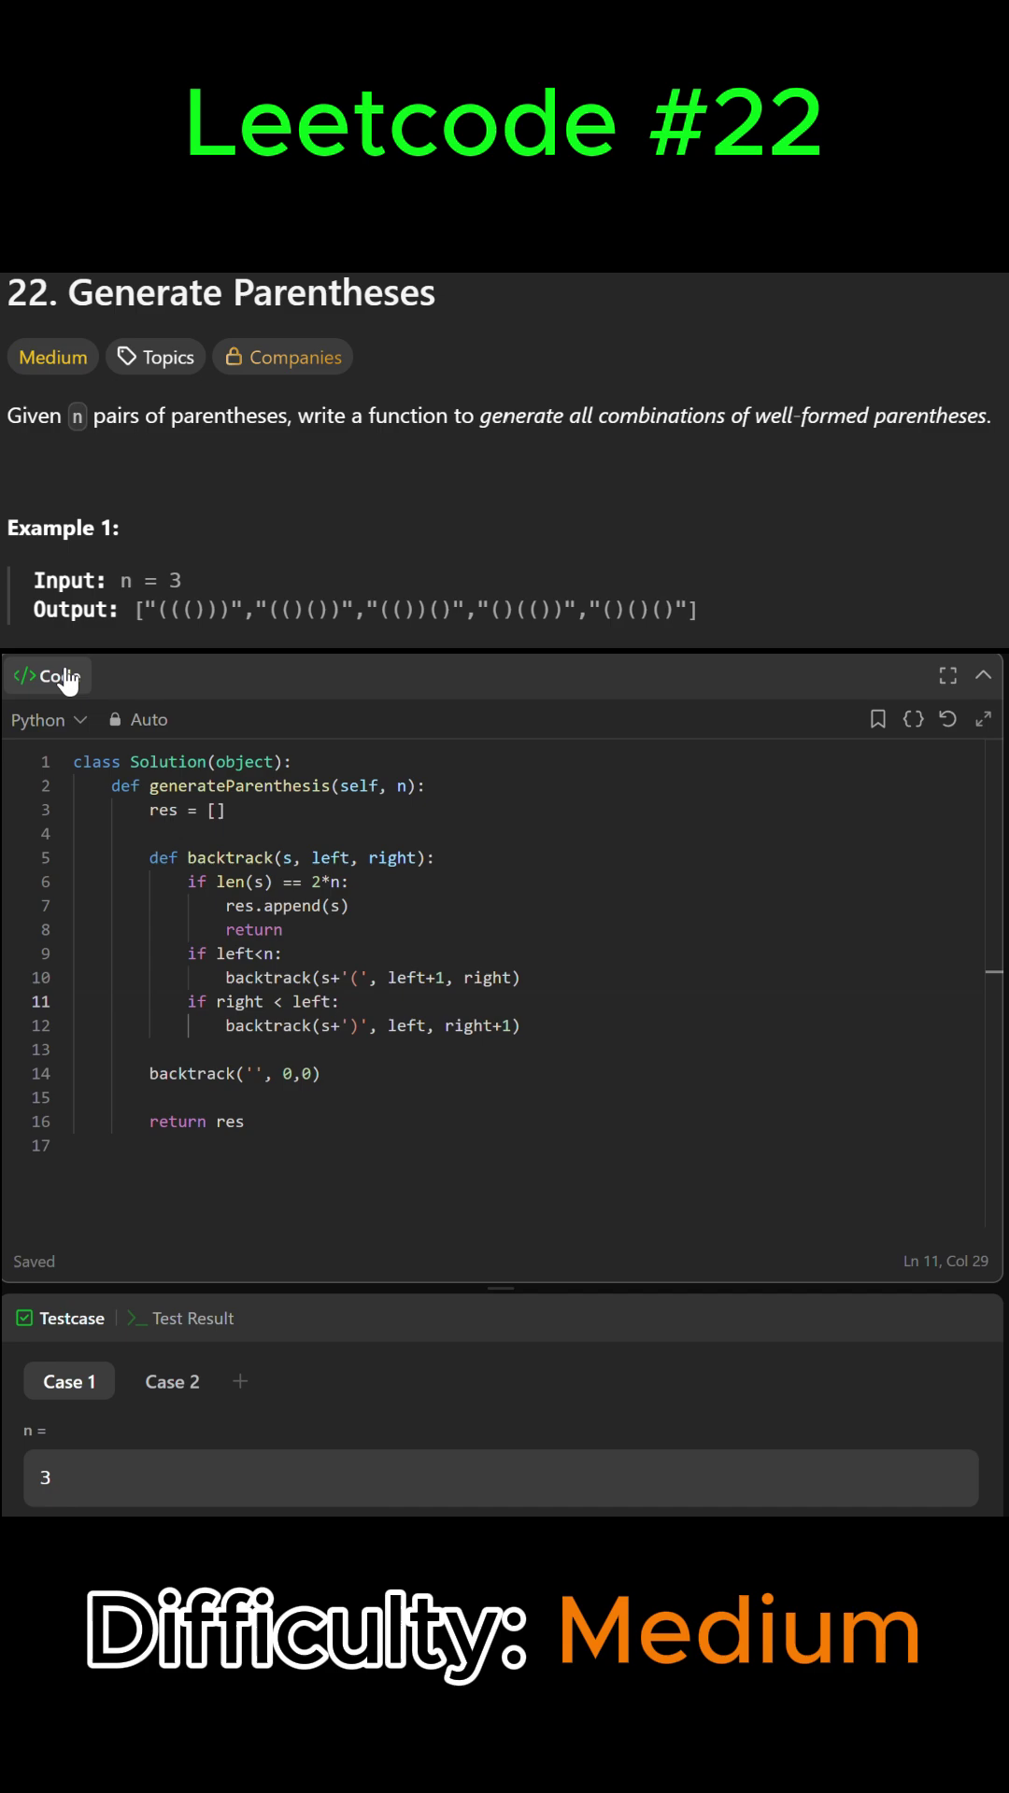